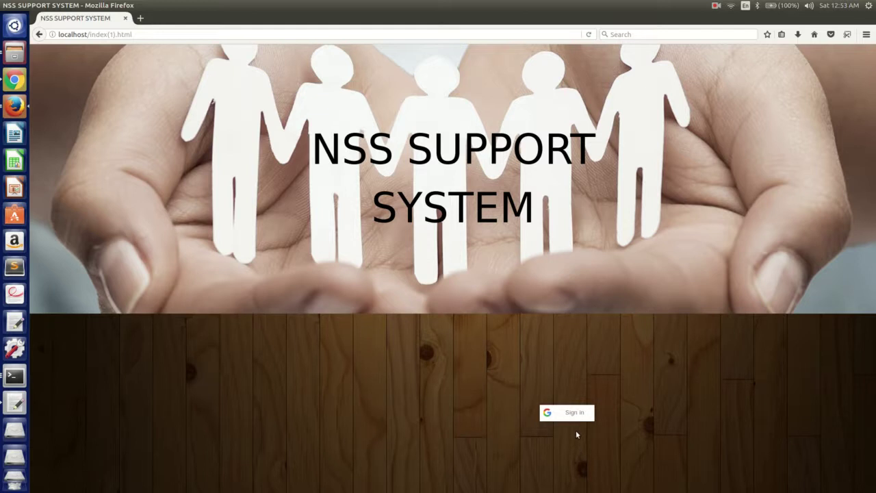
- Begin signing in to the NSS portal with Google, bringing up the account chooser
click(716, 5)
click(727, 27)
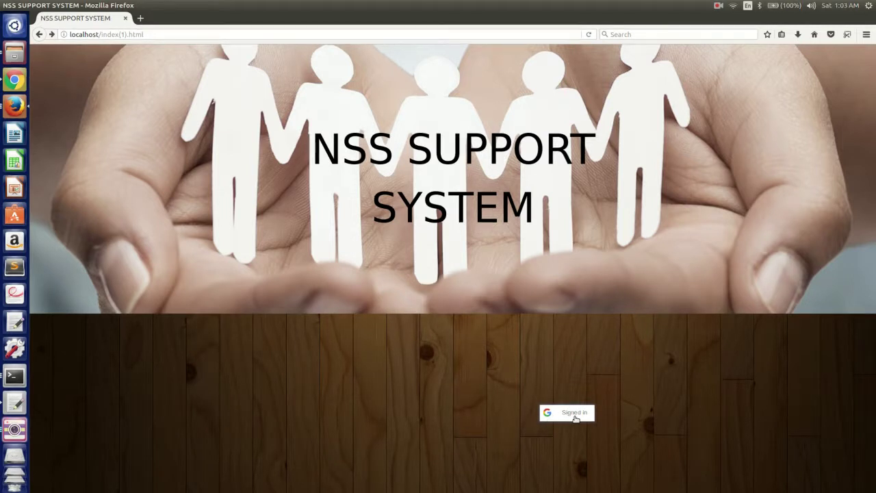
- Pick the Google account and continue into the portal with this profile
click(573, 415)
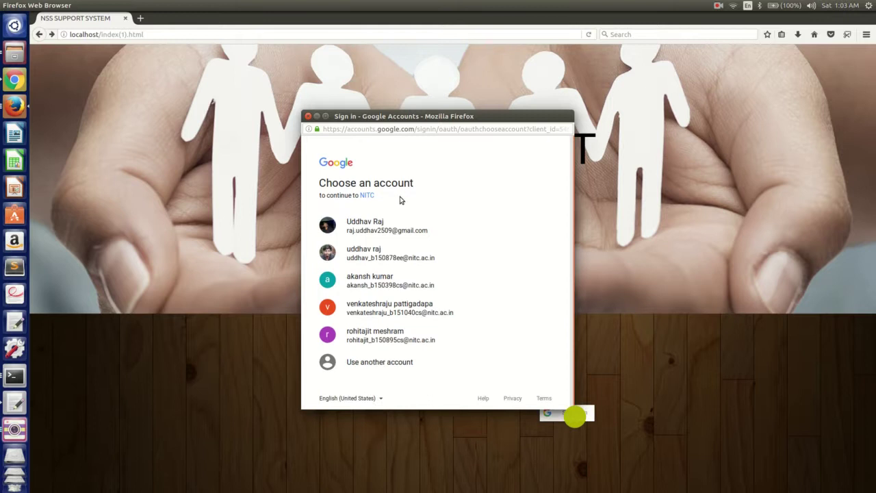
click(373, 223)
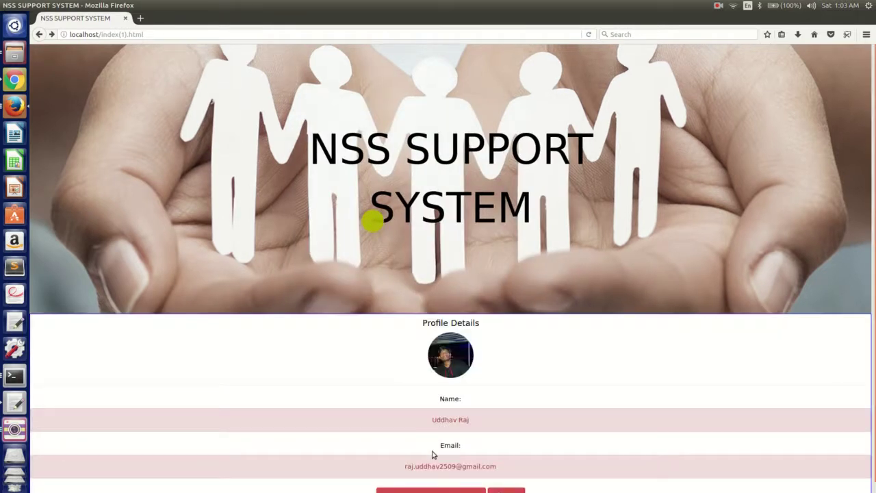
scroll(425, 481, down, 1)
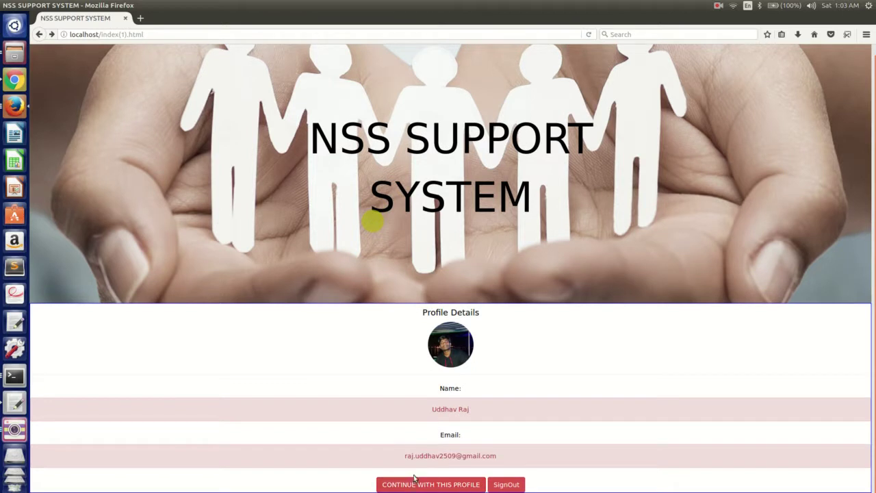
click(414, 484)
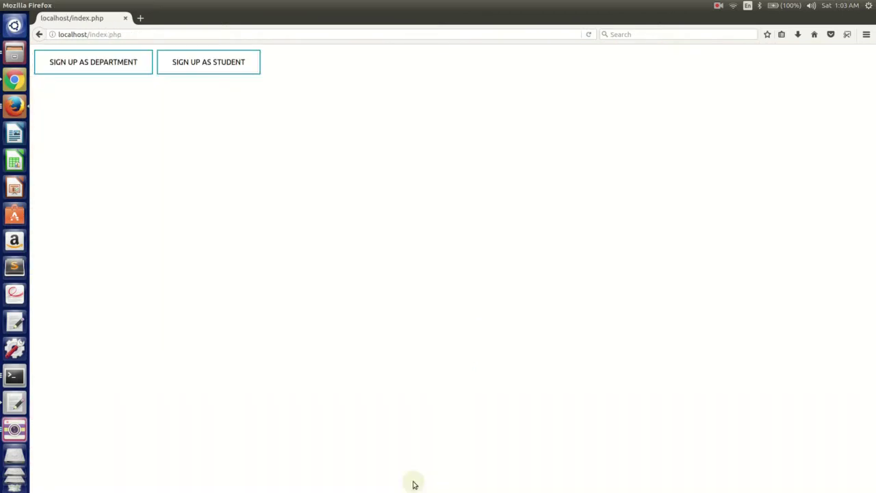
- Sign up as a student with the roll number and contact number, and submit
click(221, 70)
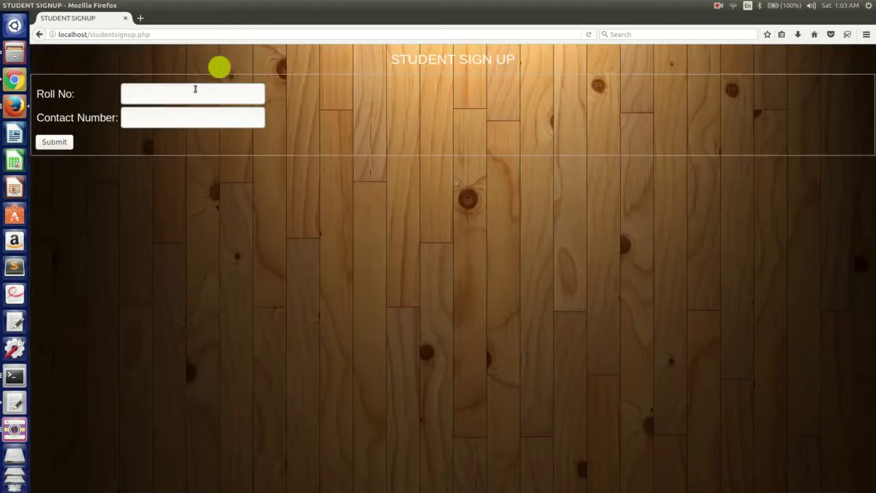
click(188, 100)
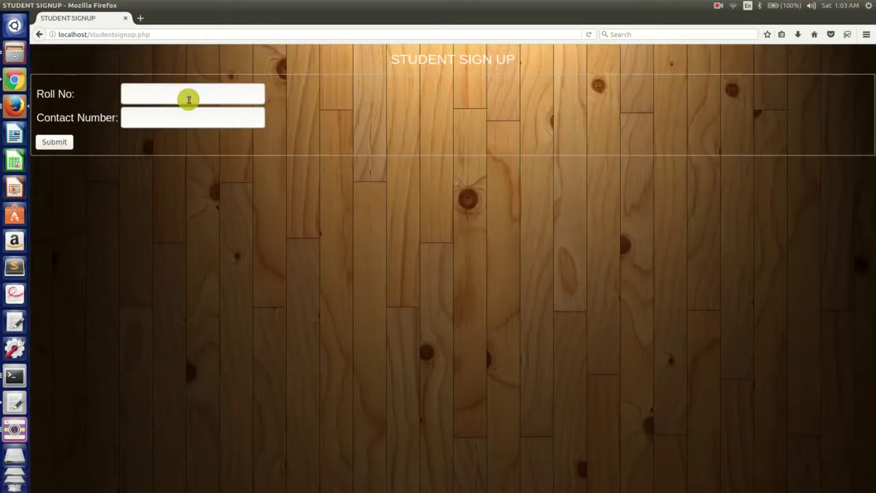
text(B1508)
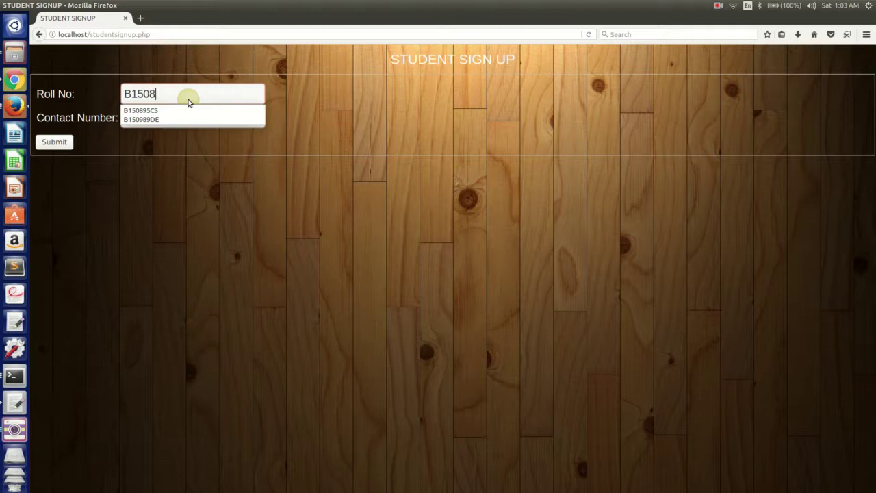
text(78CS)
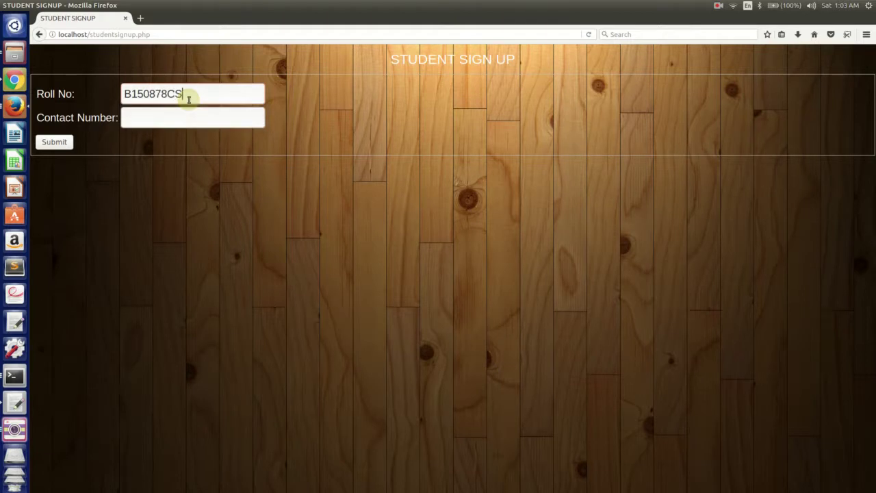
key(Tab)
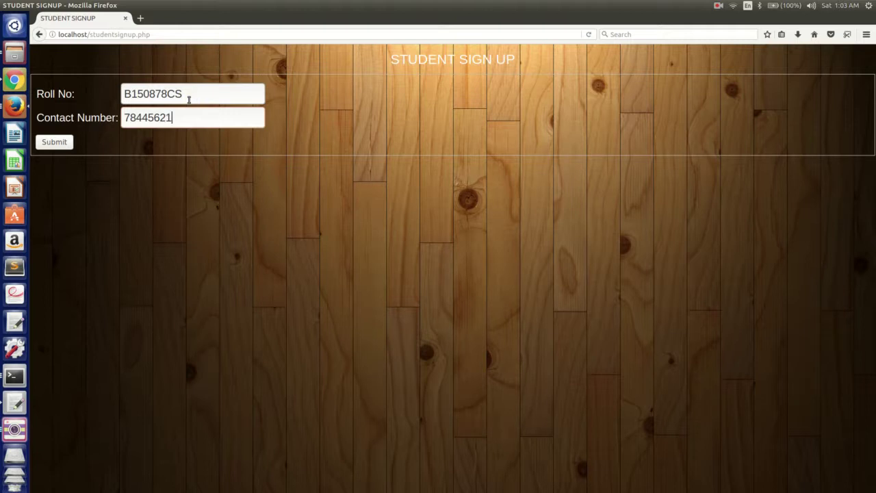
click(54, 143)
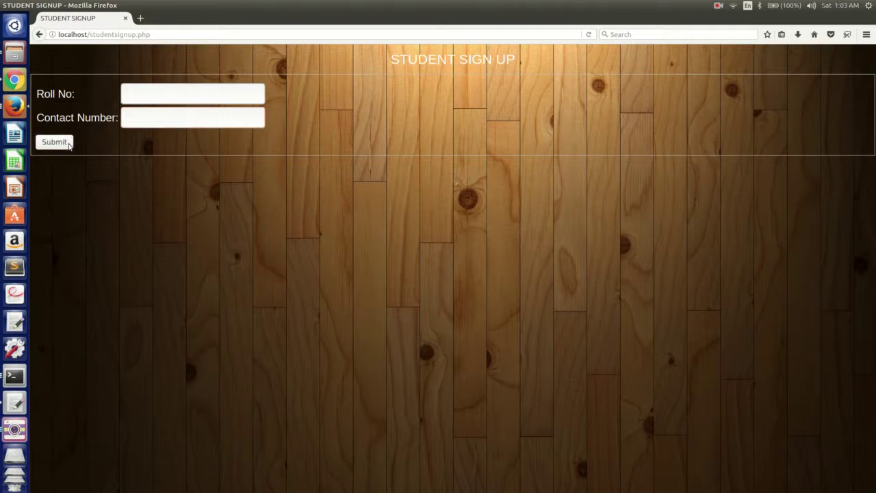
click(718, 5)
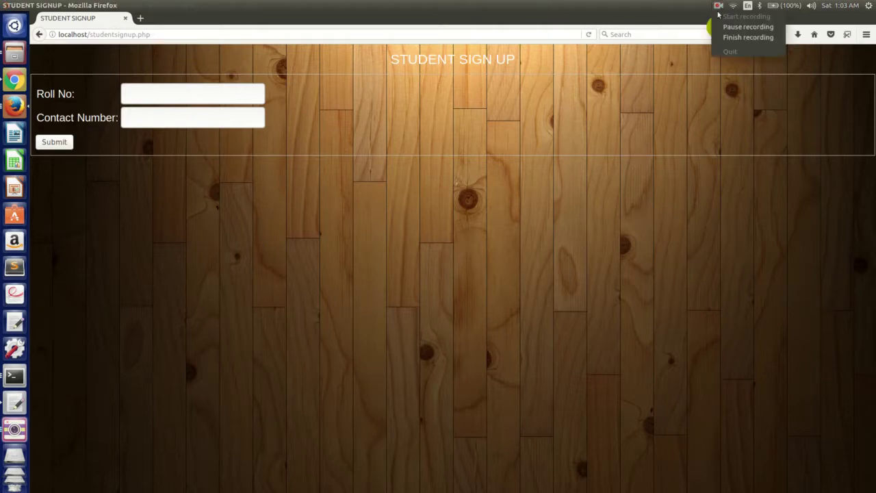
click(746, 26)
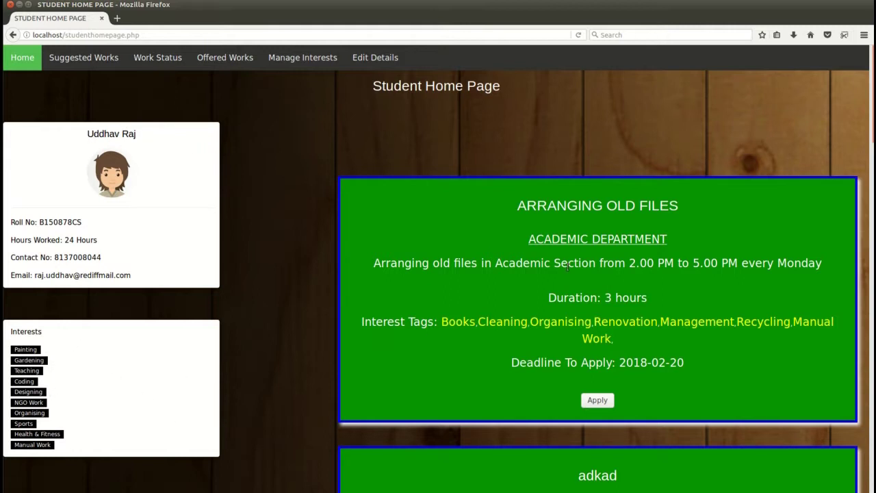
- Apply for the Academic Department's ARRANGING OLD FILES work from the job cards
scroll(551, 299, down, 5)
scroll(551, 329, down, 3)
scroll(550, 337, down, 3)
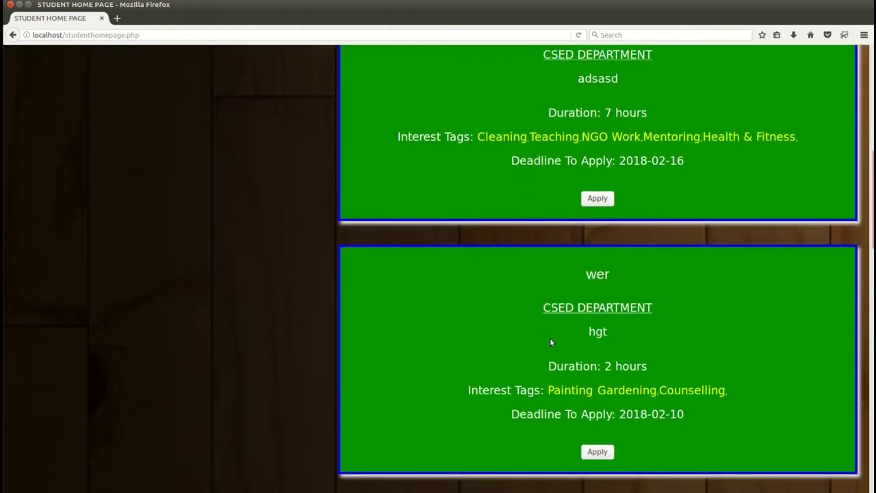
scroll(550, 337, up, 6)
scroll(551, 335, up, 6)
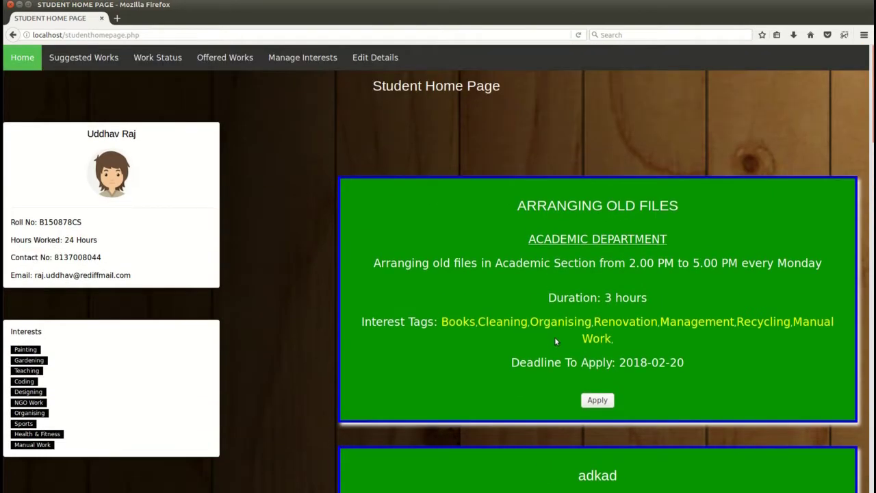
click(603, 401)
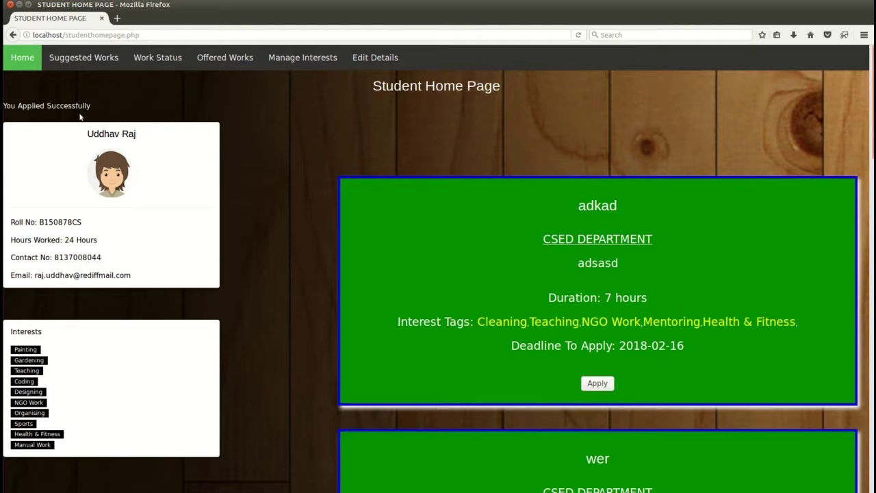
- Browse the Suggested Works list, including adkad, jhgdsj and Cleaning Work
click(81, 57)
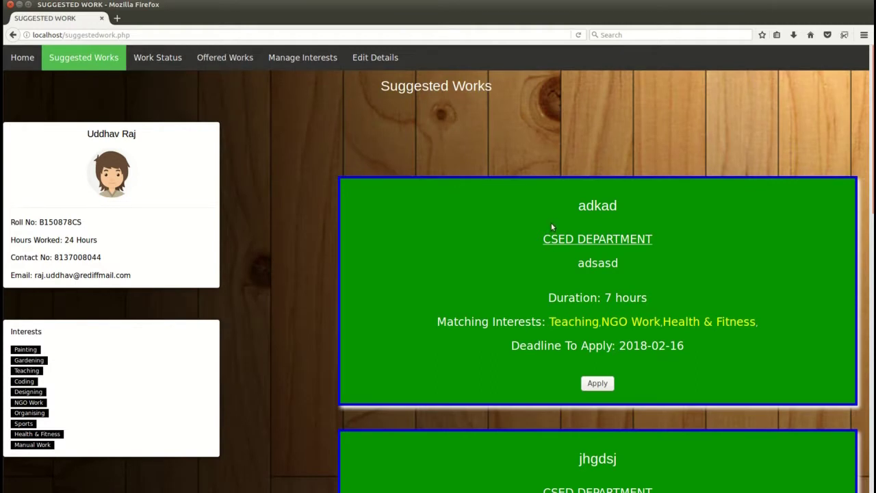
scroll(551, 223, down, 2)
scroll(551, 224, down, 1)
scroll(550, 223, down, 3)
scroll(551, 228, down, 4)
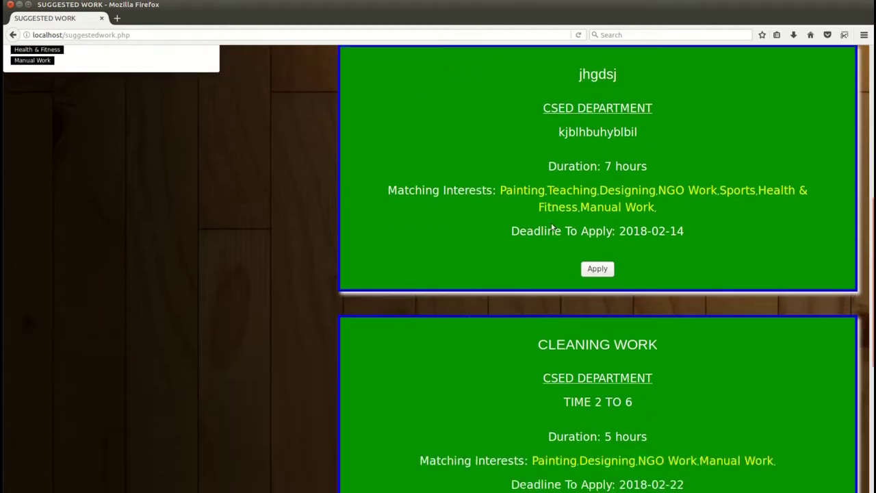
scroll(550, 223, up, 4)
scroll(551, 224, up, 4)
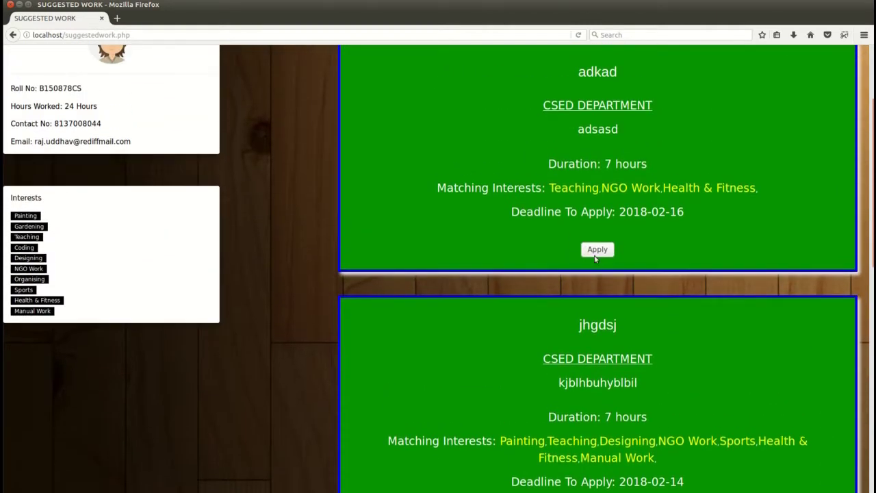
scroll(319, 130, up, 4)
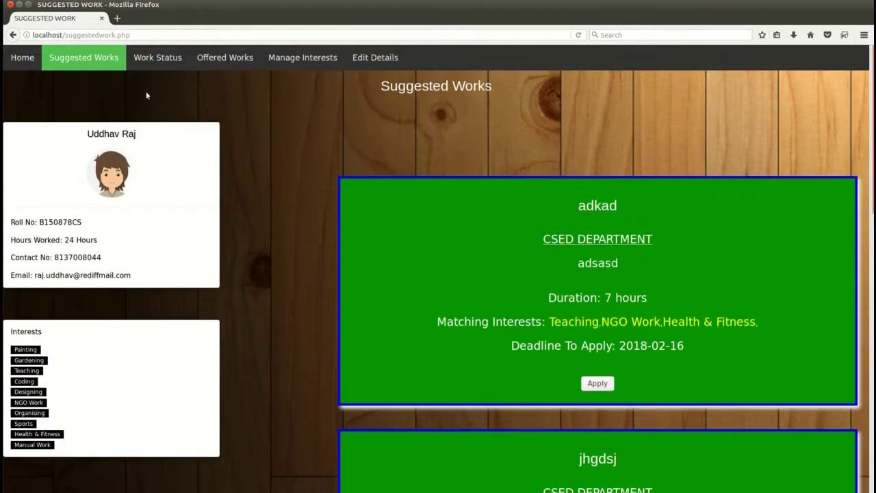
click(178, 59)
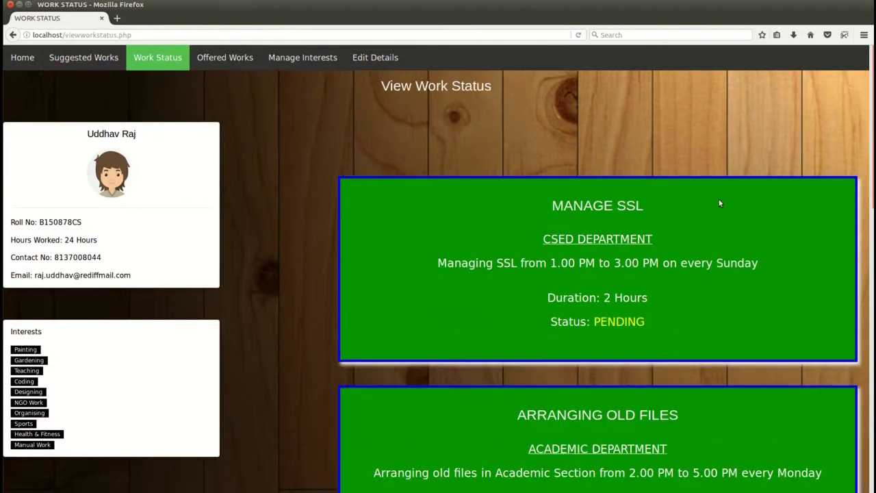
scroll(636, 274, down, 2)
scroll(633, 283, down, 2)
scroll(633, 294, down, 3)
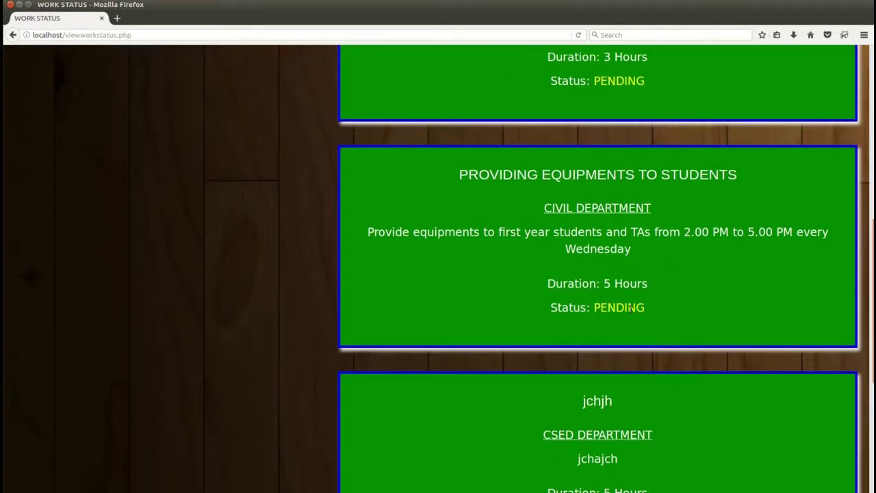
scroll(630, 308, down, 3)
scroll(616, 294, down, 1)
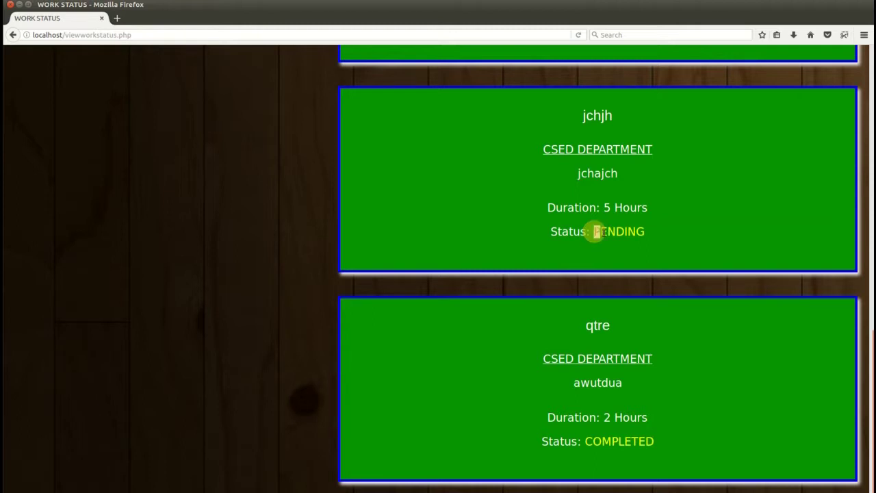
drag(594, 233, 653, 236)
drag(659, 441, 578, 441)
click(579, 441)
scroll(552, 319, up, 5)
scroll(552, 319, up, 6)
scroll(552, 320, up, 4)
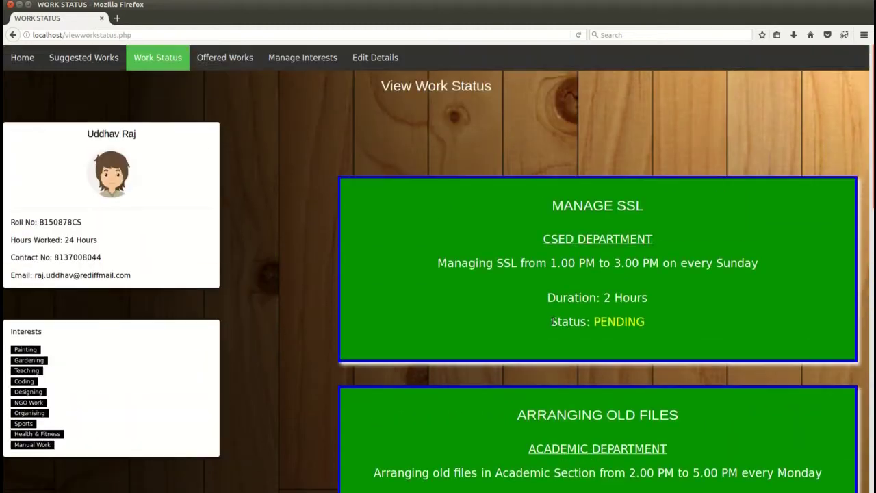
- Accept the kerje work on the Offered Works page
click(215, 59)
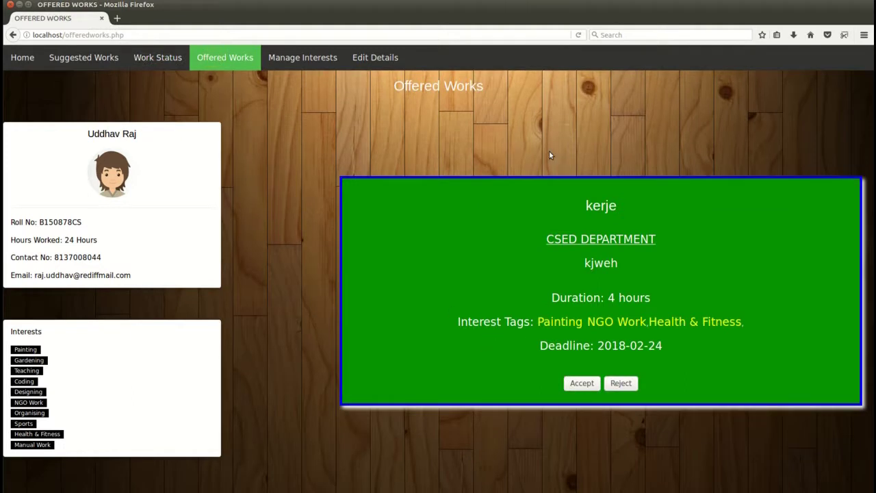
click(582, 383)
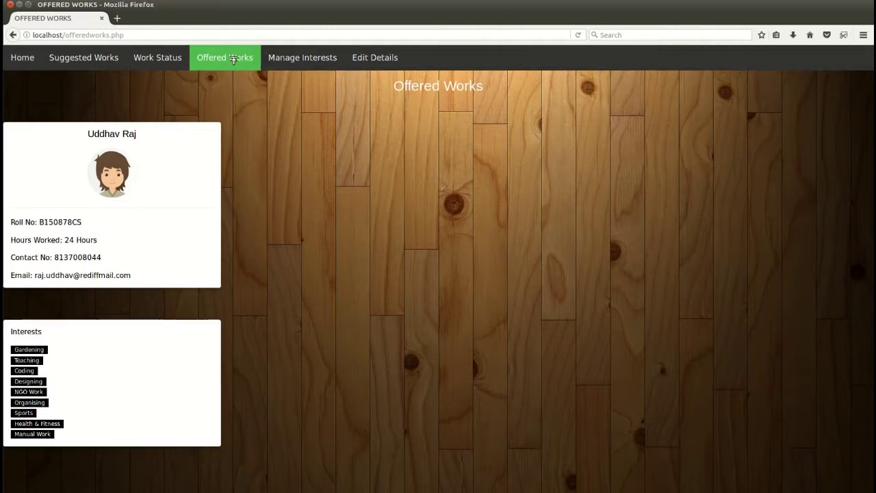
- Replace the Gardening and Teaching interests with Painting and Cleaning
click(293, 60)
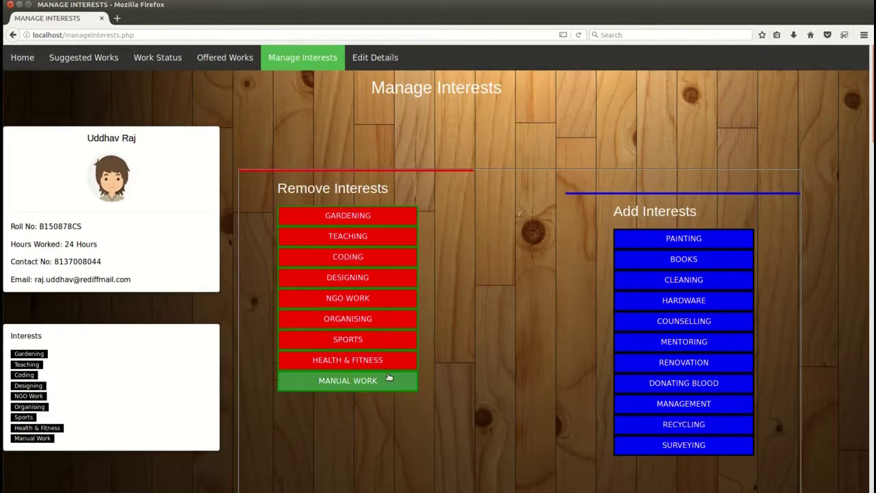
click(339, 216)
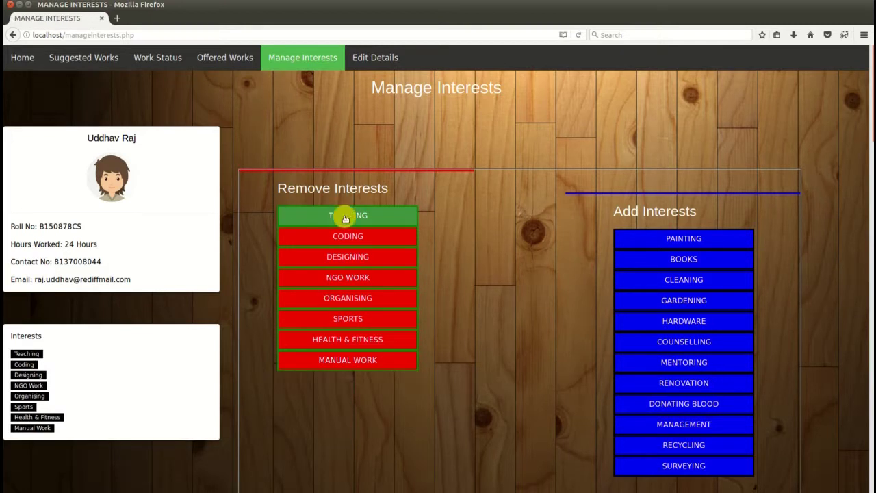
click(346, 217)
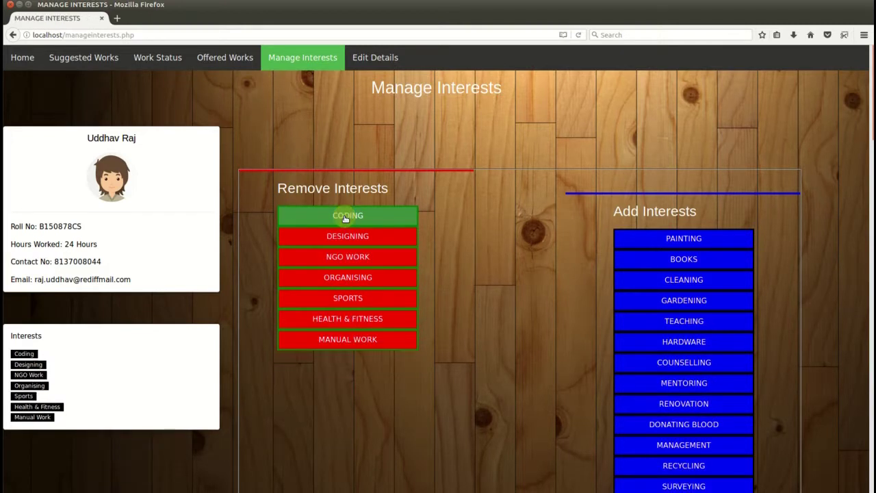
click(655, 239)
click(659, 258)
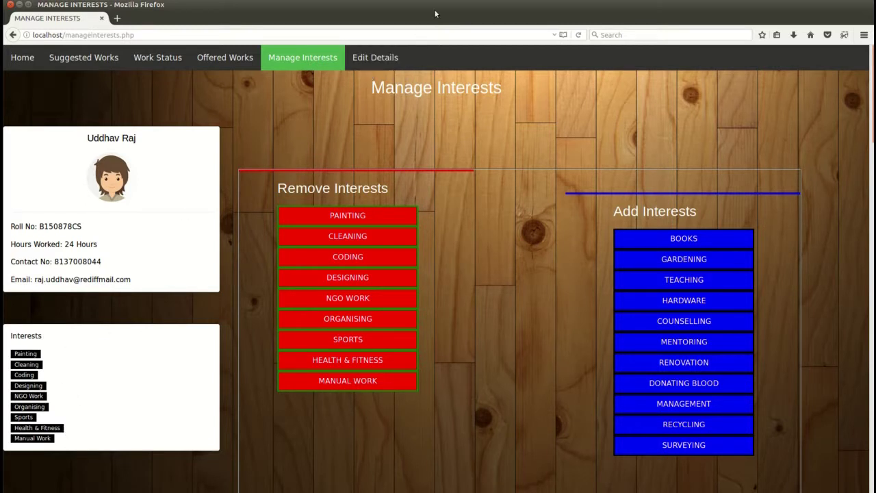
click(388, 59)
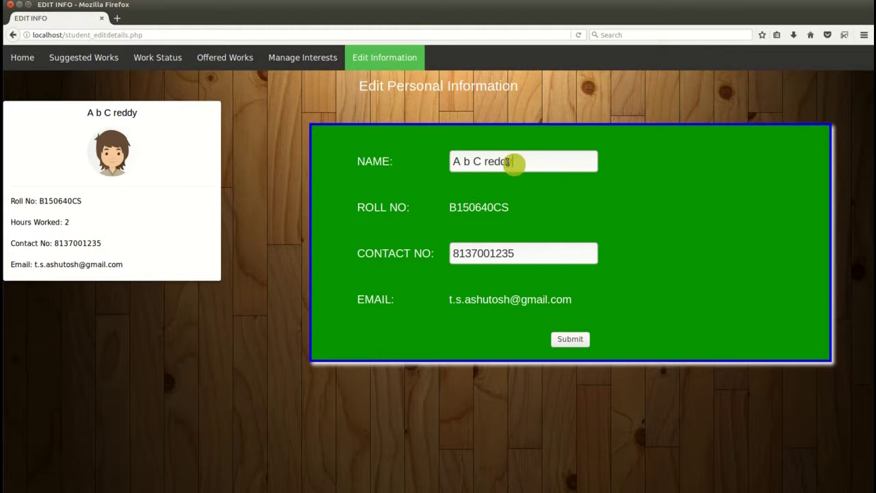
- Enter a new name and contact number in Edit Personal Information and submit
drag(514, 163, 449, 163)
key(BackSpace)
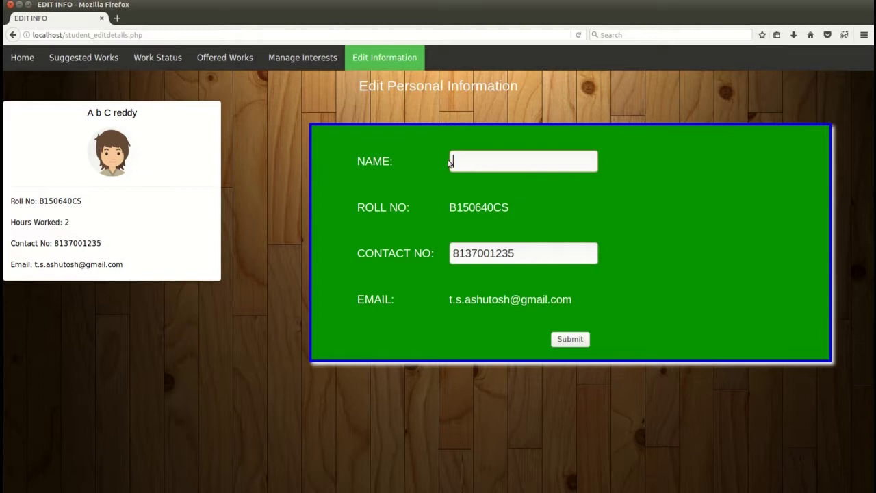
text(xza)
double_click(522, 247)
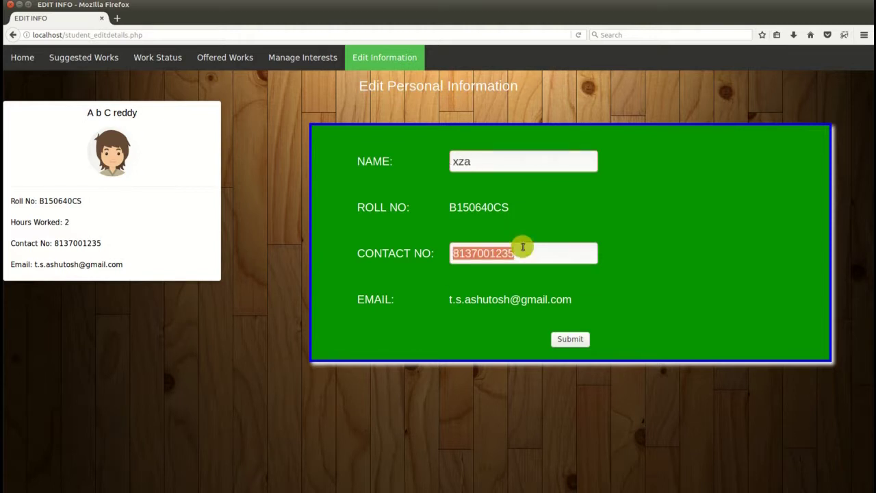
key(BackSpace)
click(522, 246)
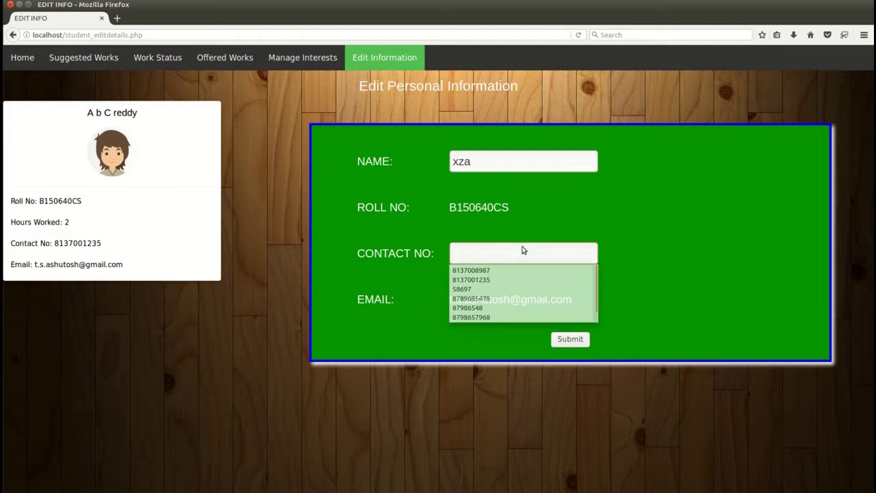
key(Down)
key(Down)
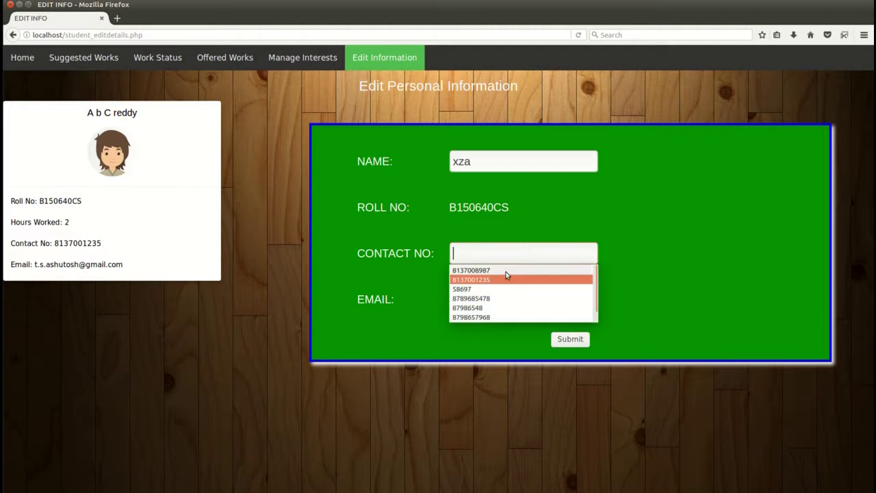
click(505, 271)
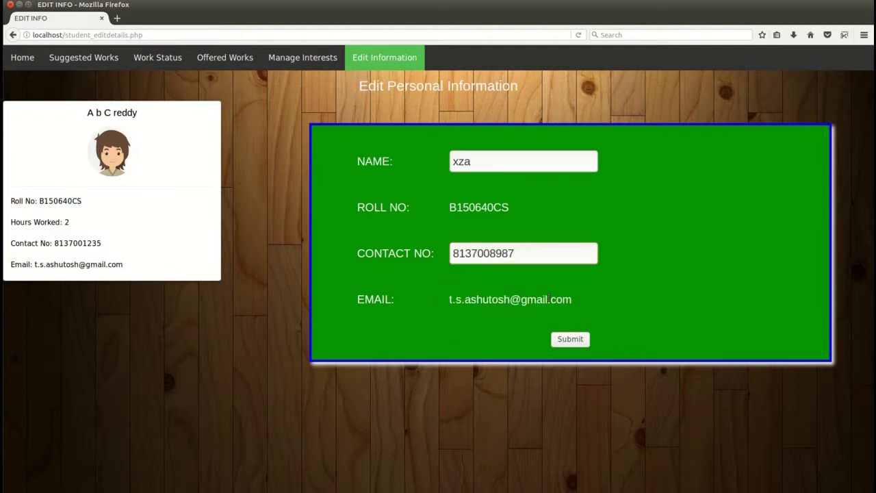
click(567, 339)
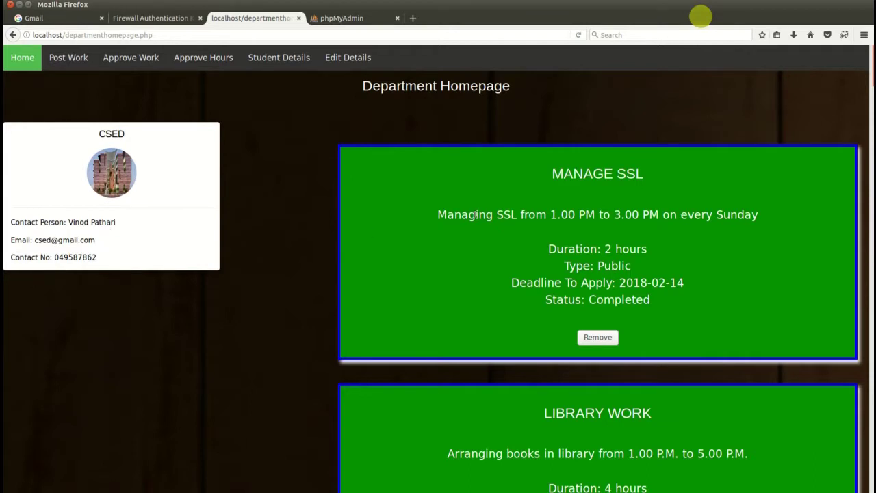
- Remove the completed MANAGE SSL work from the CSED department listings
scroll(552, 176, down, 2)
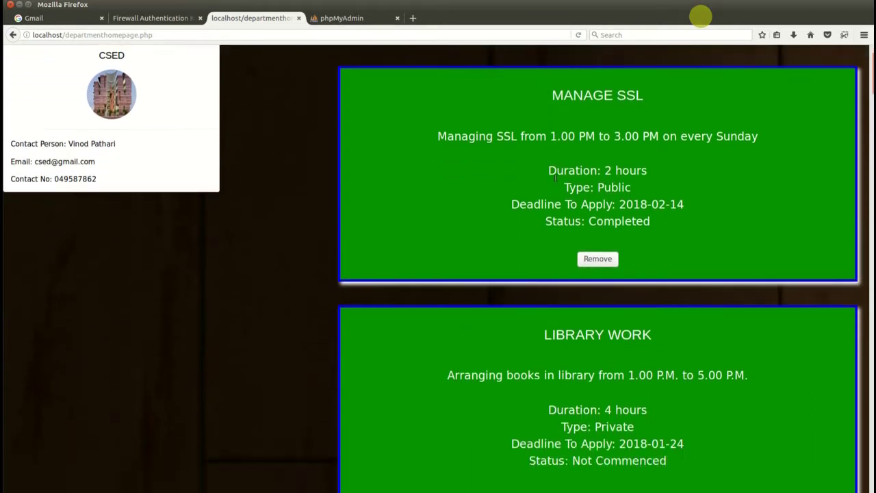
scroll(553, 176, down, 4)
scroll(552, 176, down, 3)
scroll(554, 181, down, 1)
scroll(554, 181, up, 5)
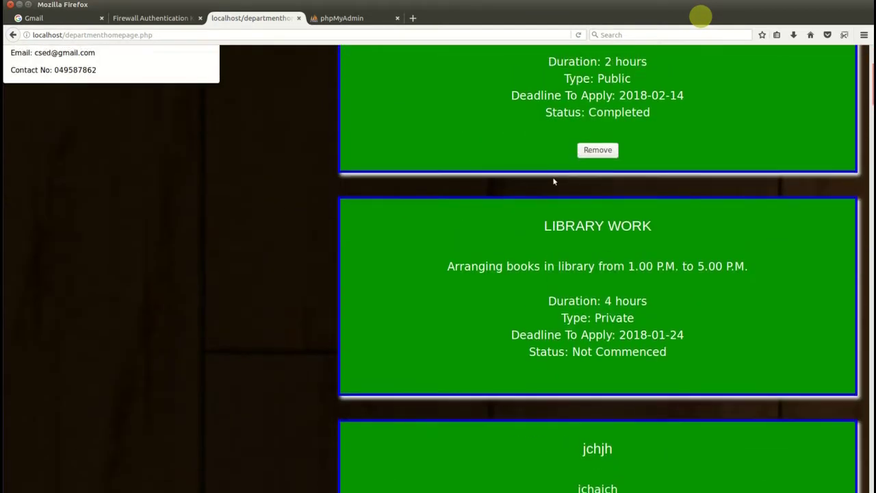
scroll(554, 182, up, 3)
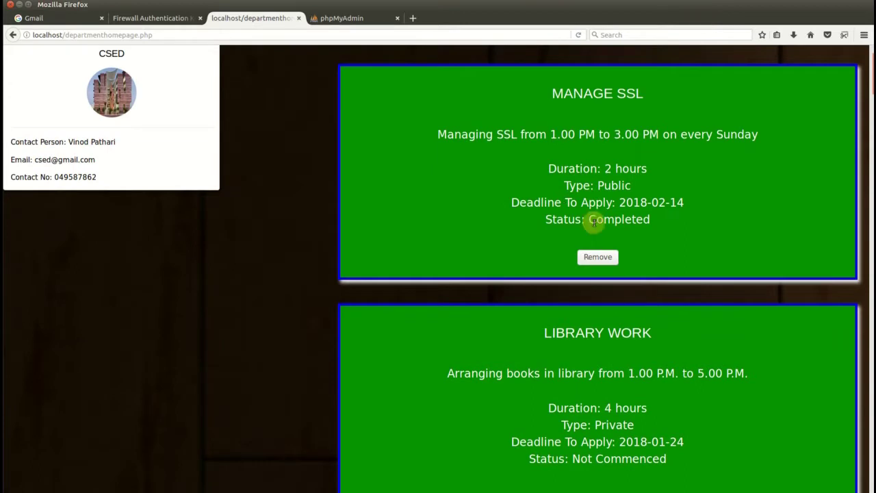
click(612, 257)
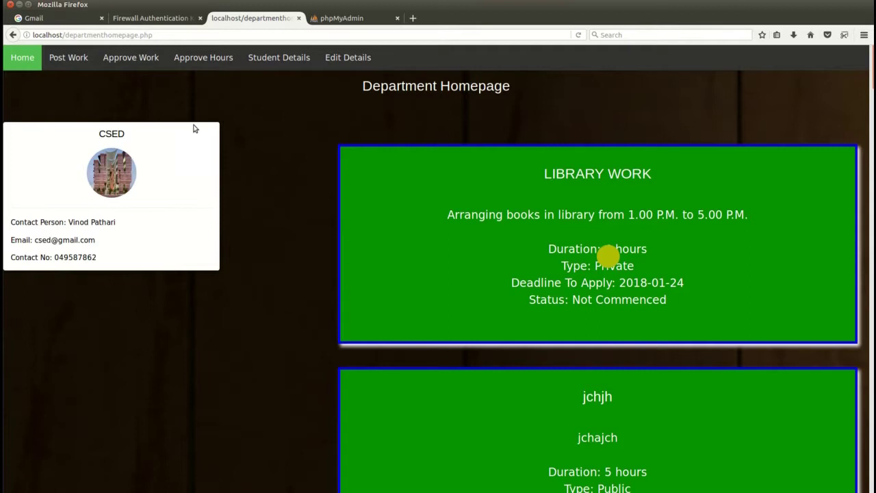
click(78, 60)
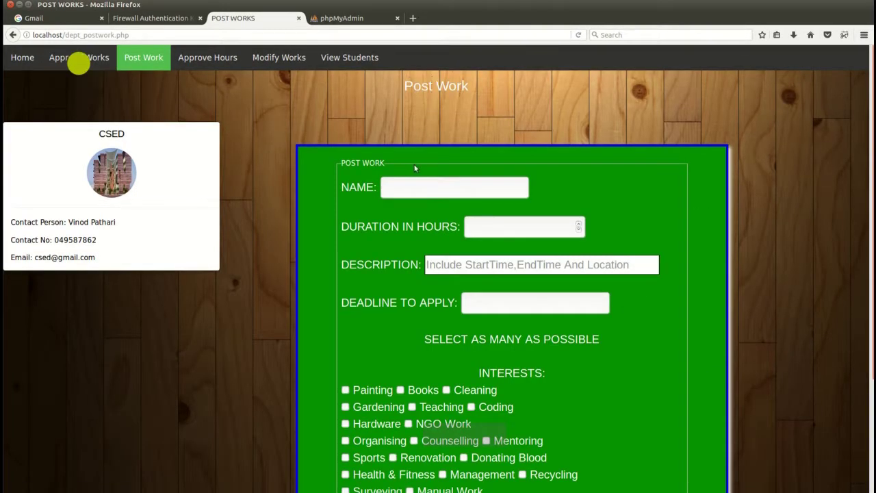
- Enter work CAMPUS CLEANING, 10 hours, '10 AM TO 6 PM ON 22 SEPT', deadline 25/09/2018
click(413, 187)
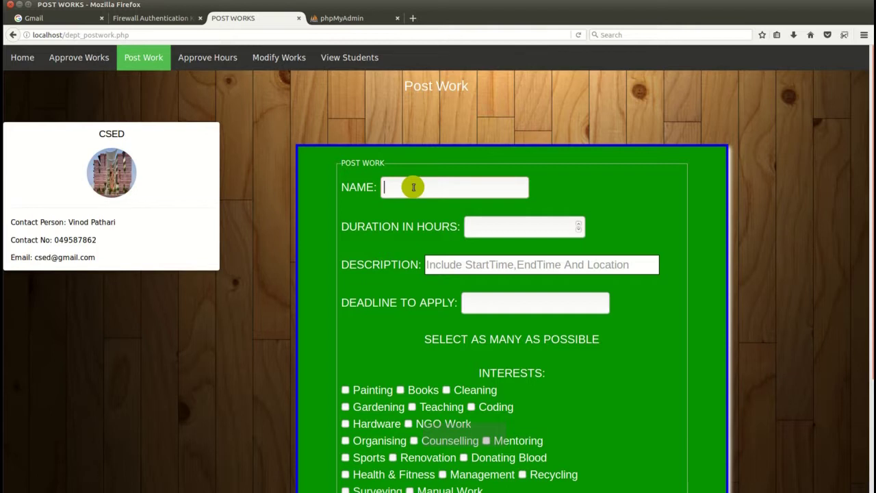
text(C)
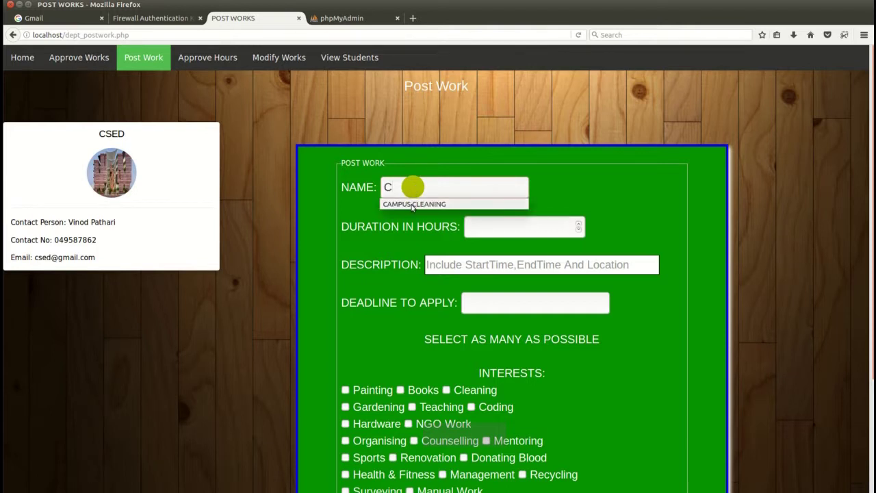
click(413, 204)
click(475, 229)
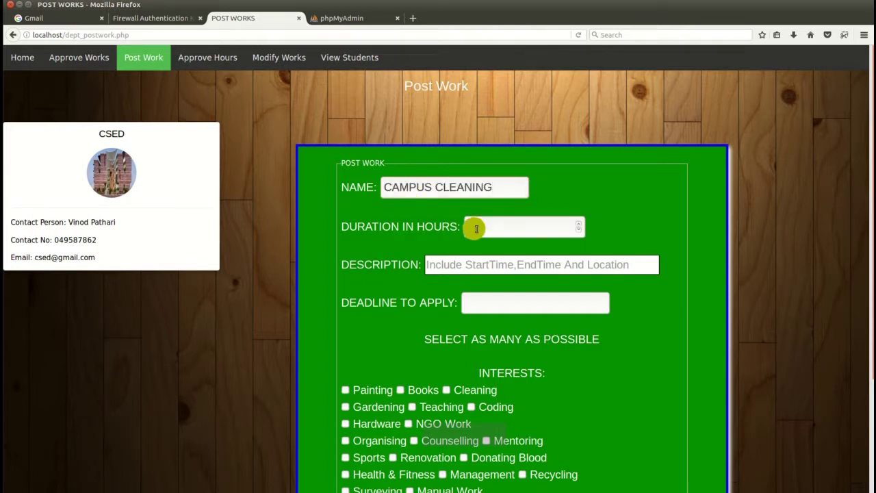
text(10)
click(478, 265)
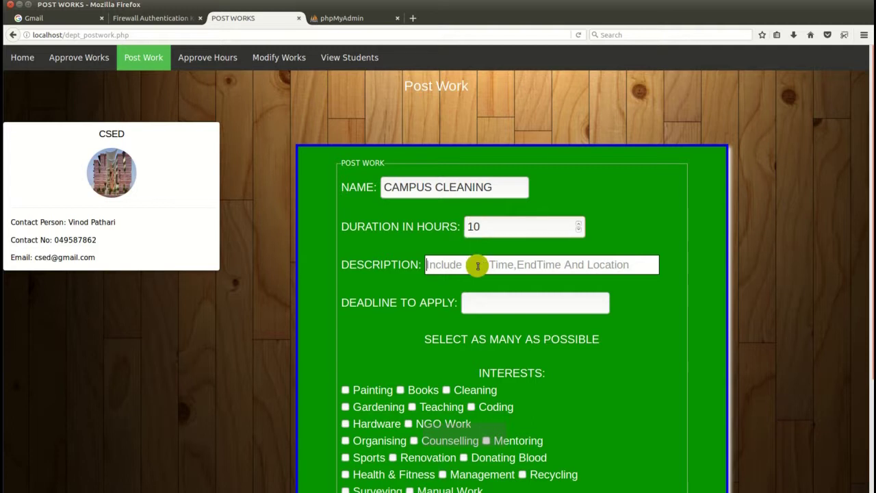
click(478, 265)
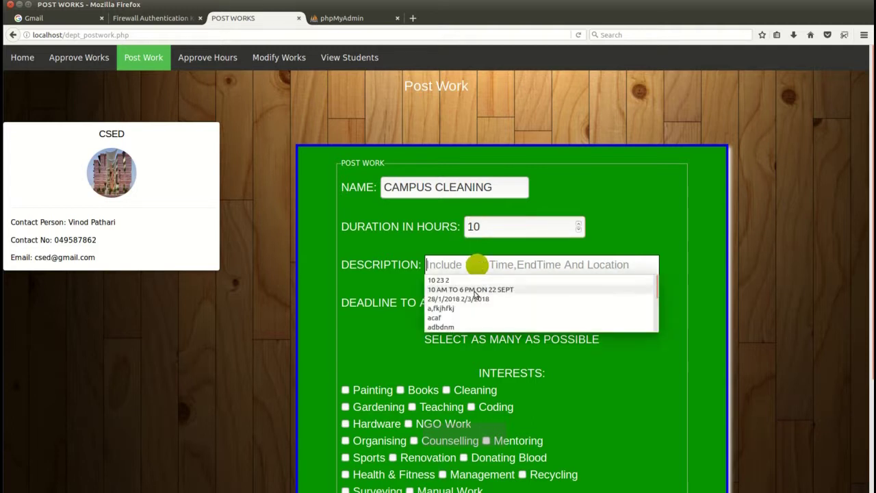
click(474, 291)
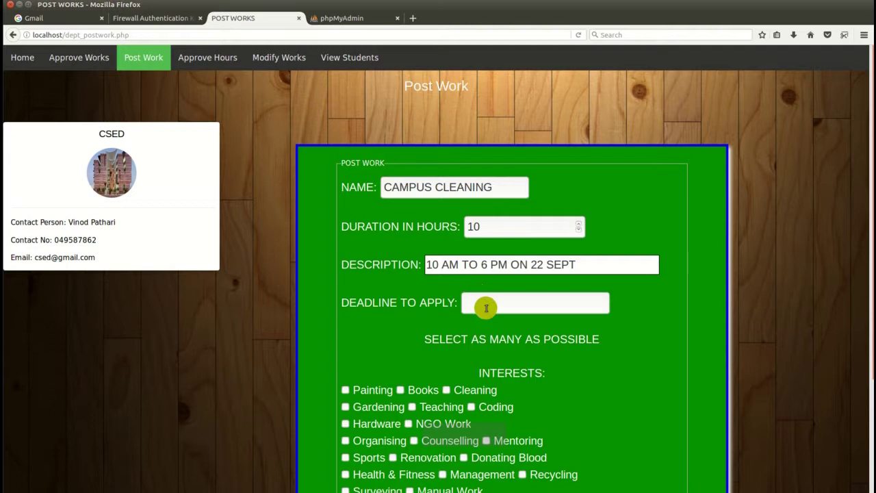
click(486, 308)
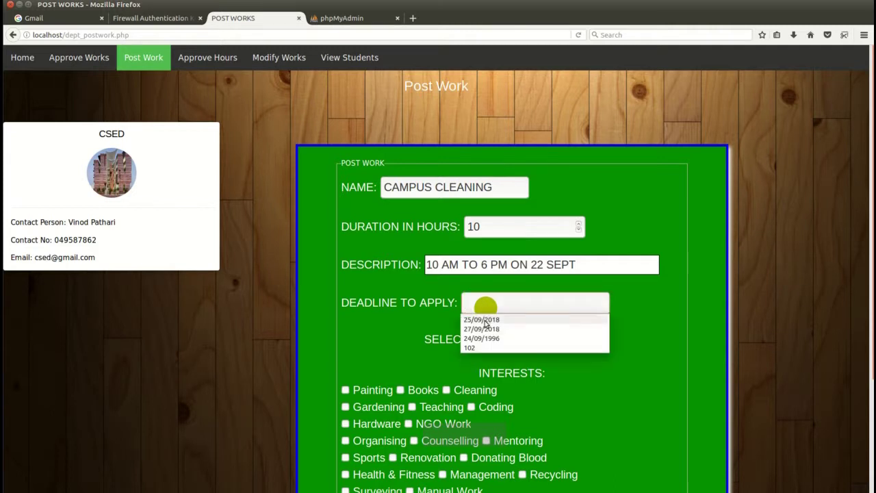
click(485, 317)
- Tag the work NGO Work, Recycling and Manual Work, mark it private, and submit
scroll(485, 320, down, 4)
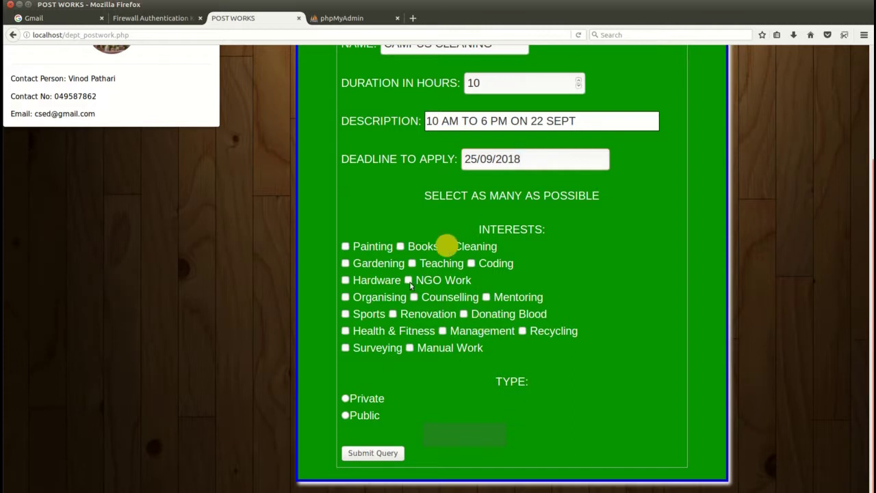
click(409, 281)
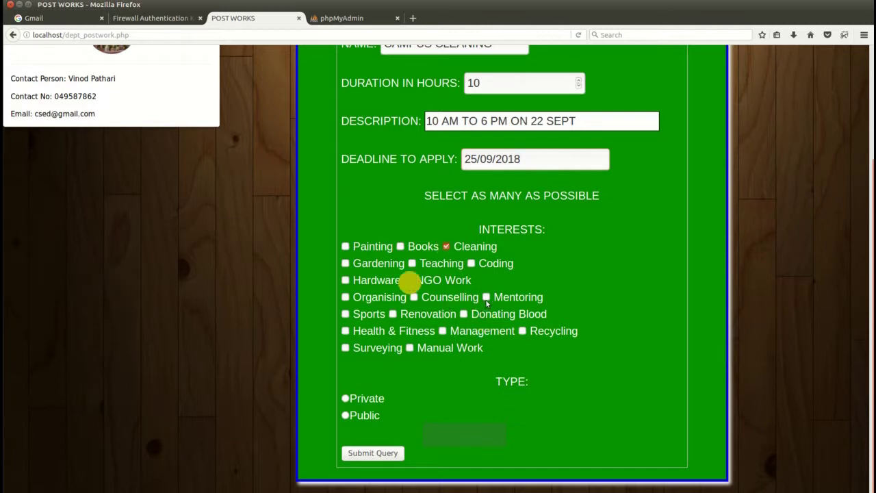
click(522, 331)
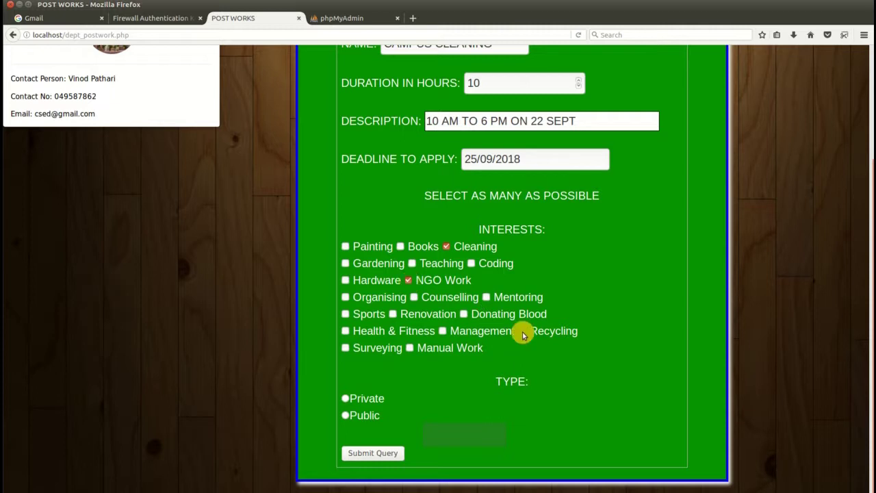
click(409, 348)
click(347, 399)
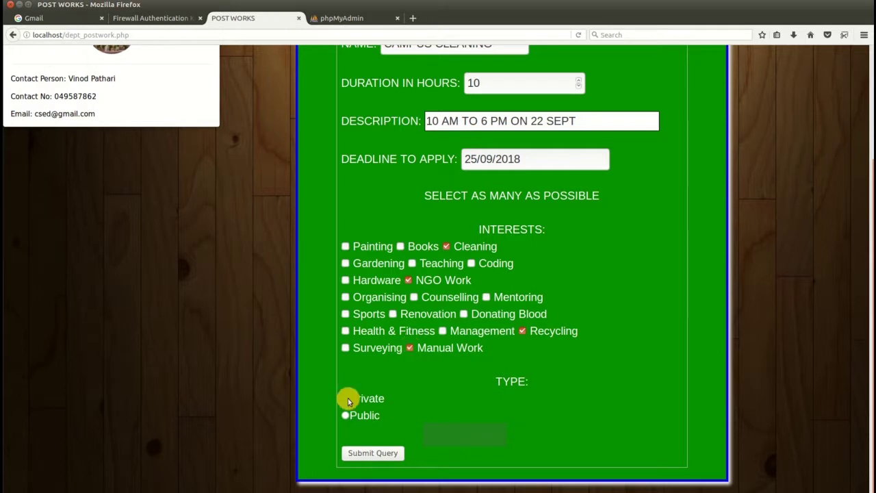
click(365, 453)
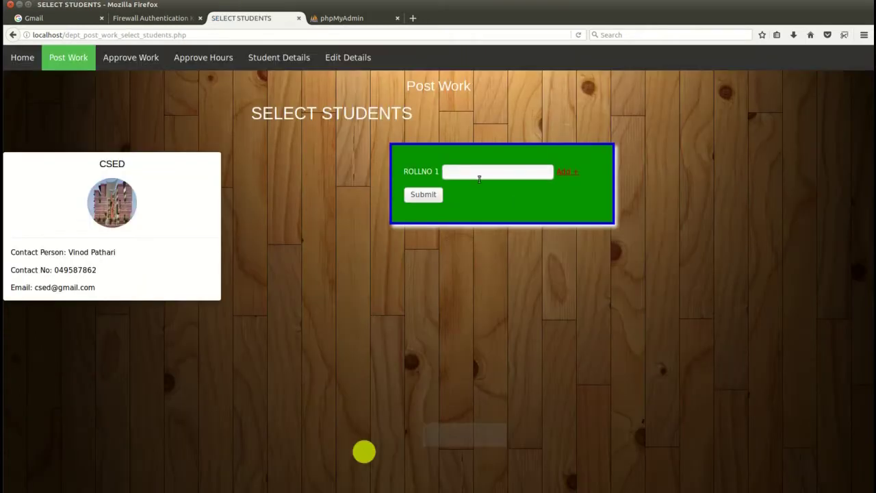
click(482, 175)
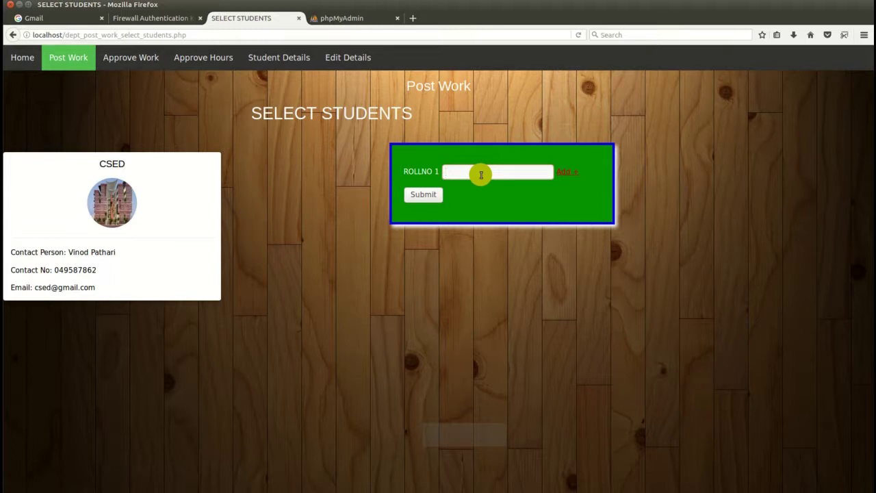
text(B1508)
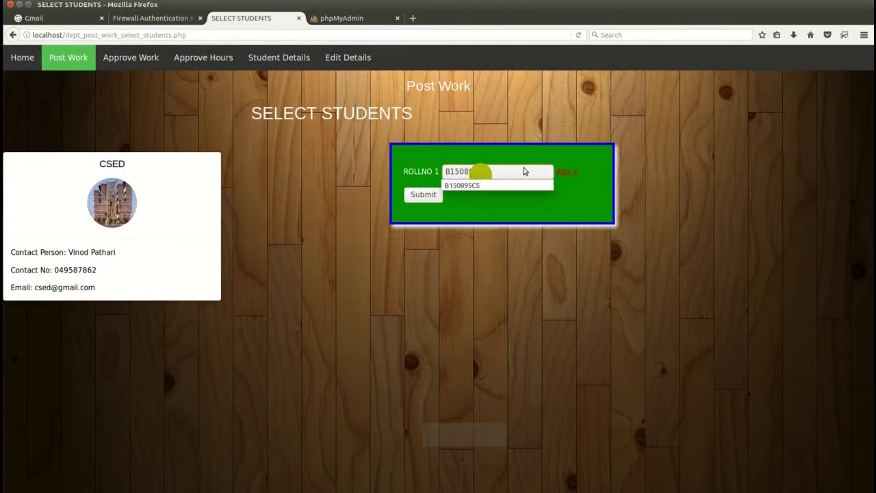
click(504, 185)
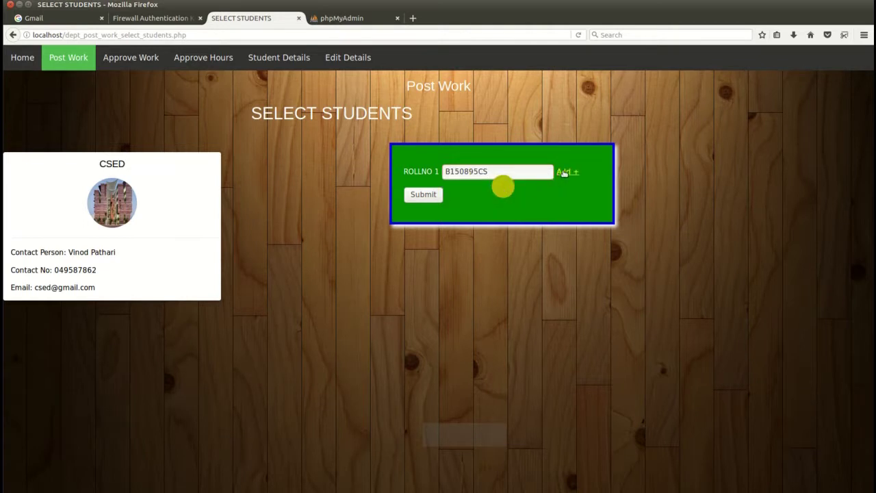
click(564, 172)
click(498, 198)
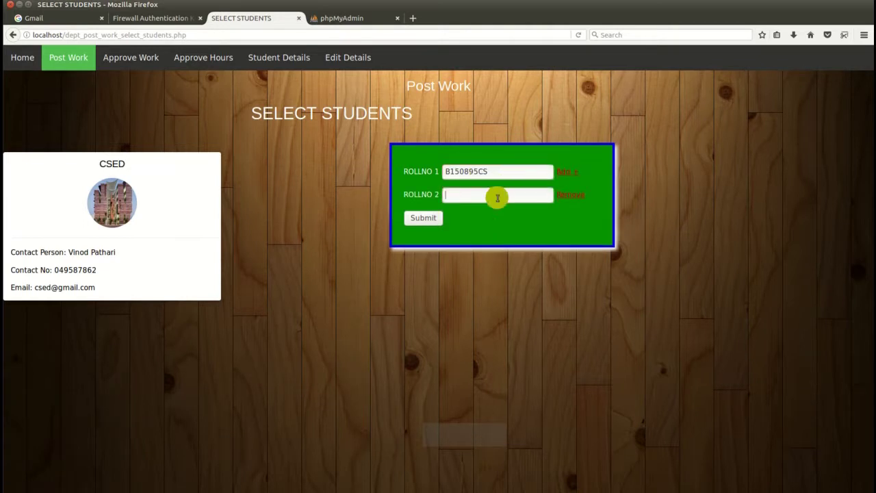
text(B15)
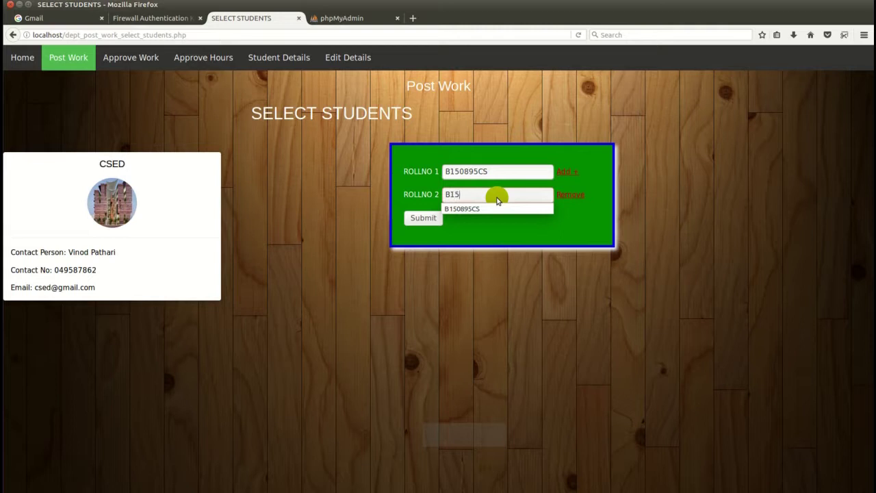
text(03)
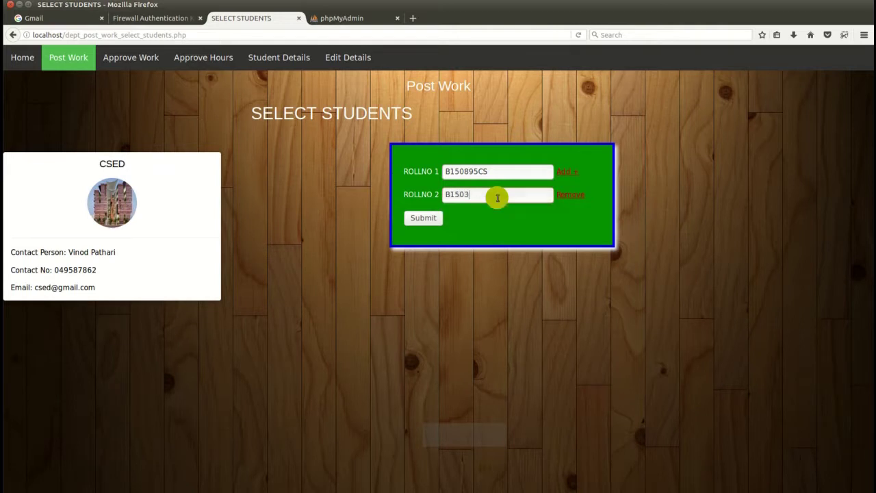
text(98CS)
click(572, 196)
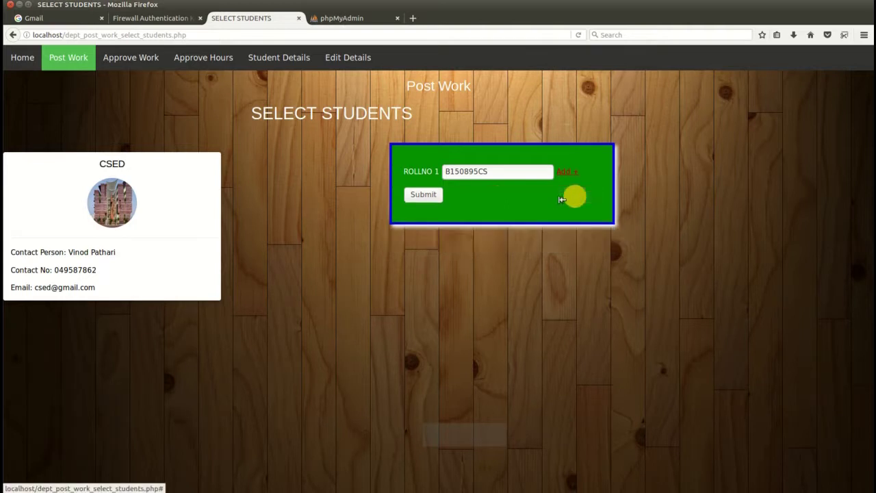
click(432, 196)
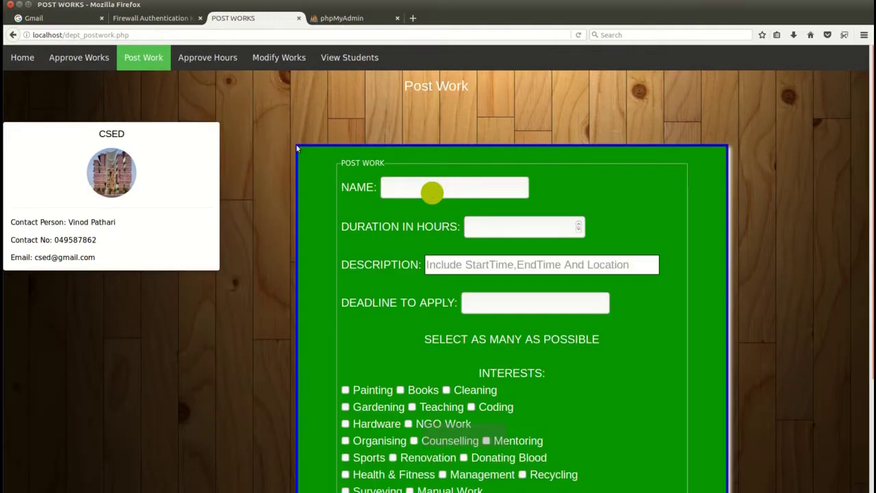
click(202, 63)
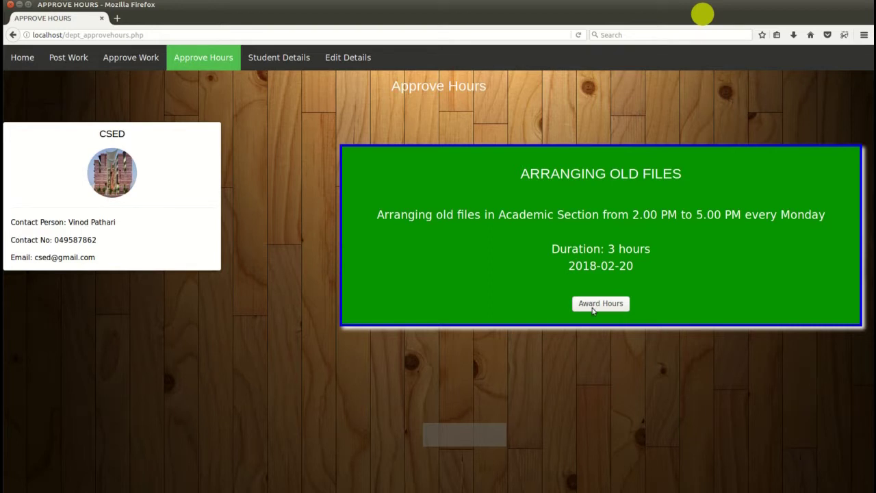
click(593, 308)
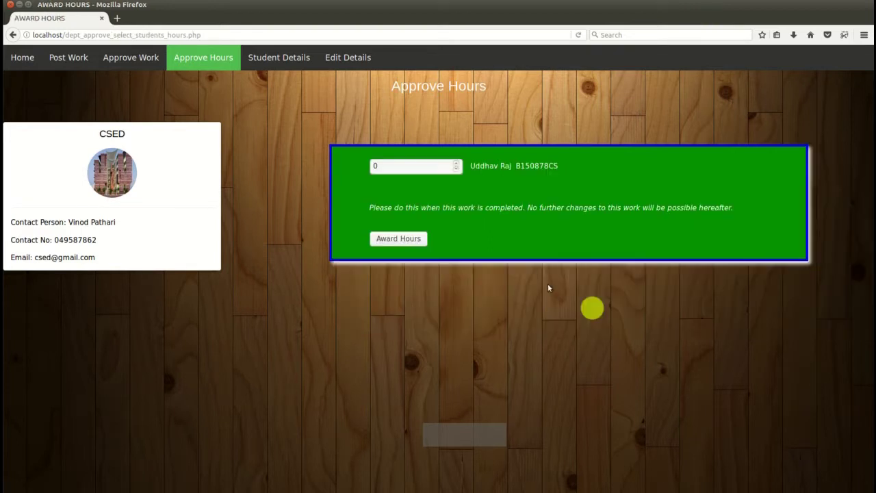
click(428, 169)
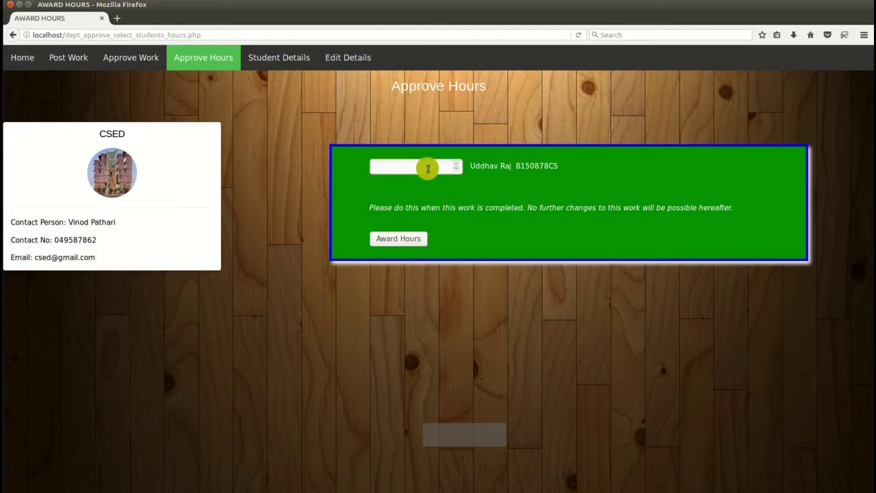
text(10)
click(409, 239)
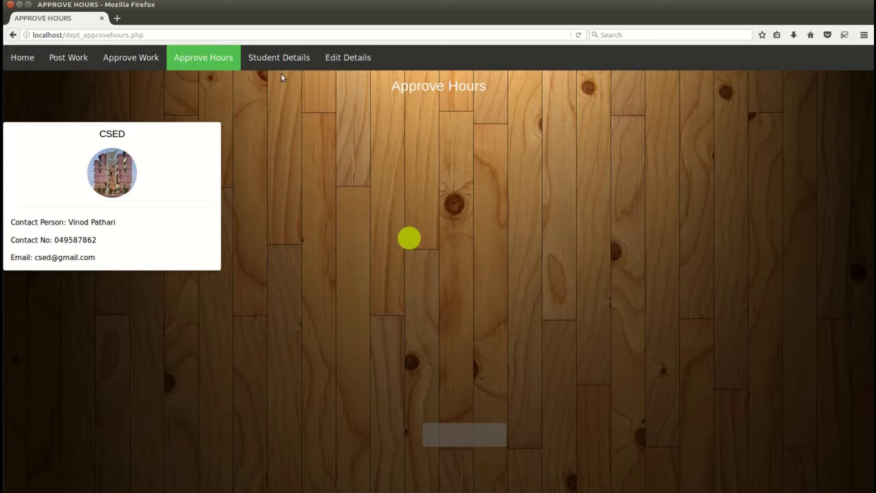
click(250, 59)
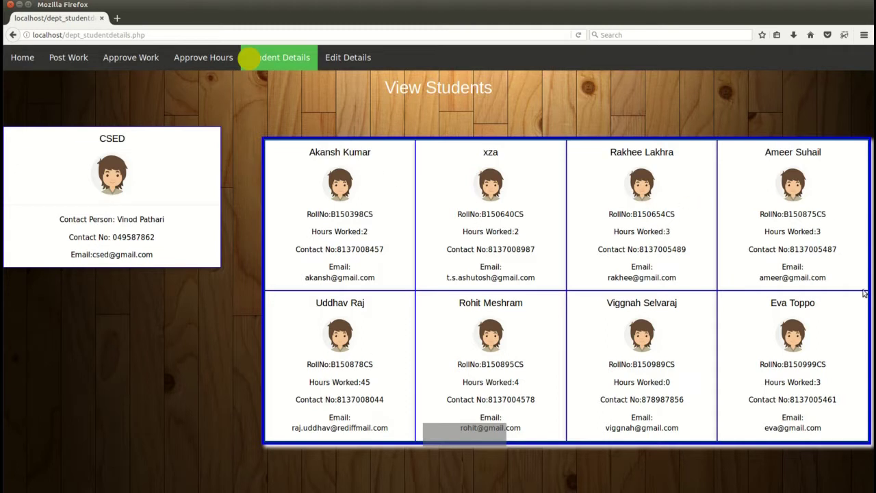
- Open the CSED department's Edit Personal Information form from the Edit Details tab
click(425, 413)
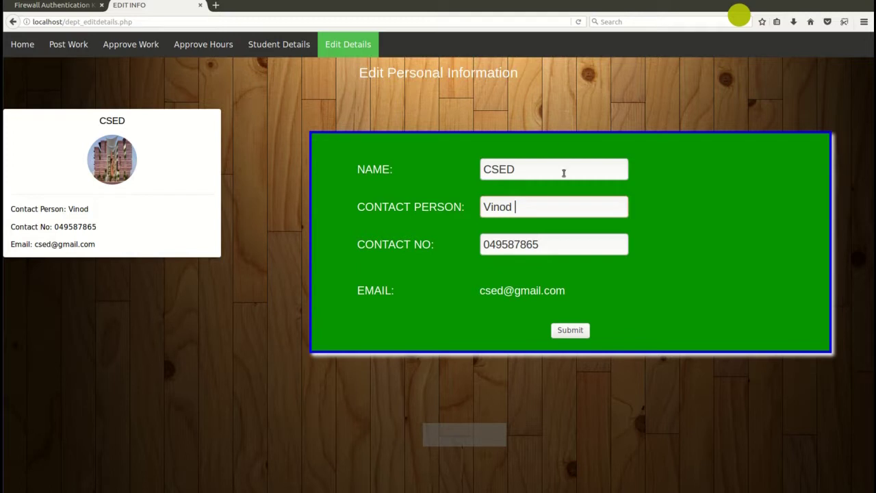
- Append the contact person's surname, update the contact number, save, and check the profile card
click(536, 208)
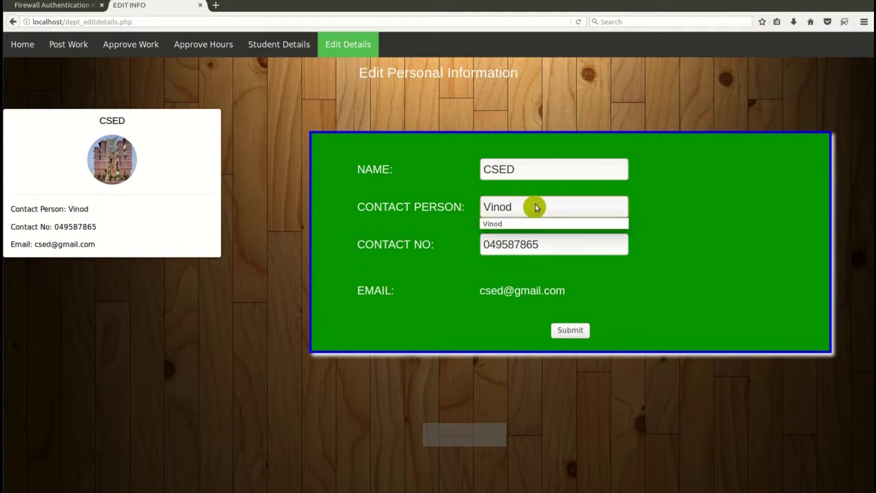
text(pa)
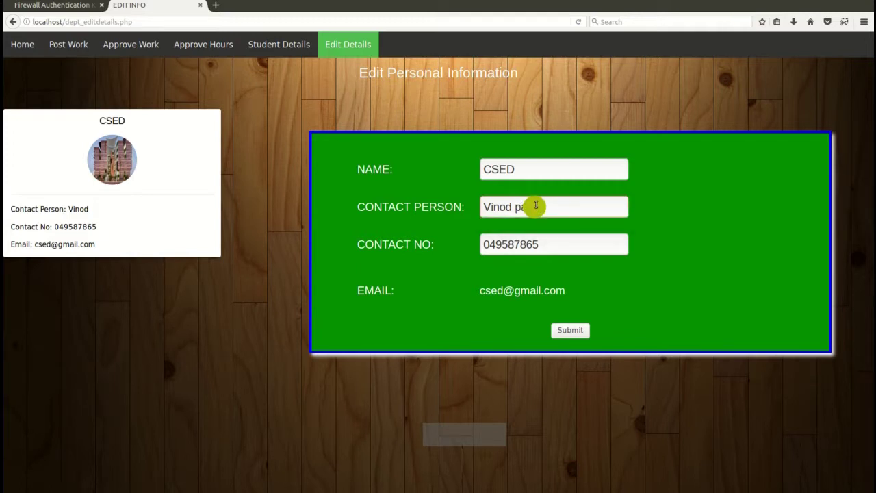
text(thari)
click(540, 243)
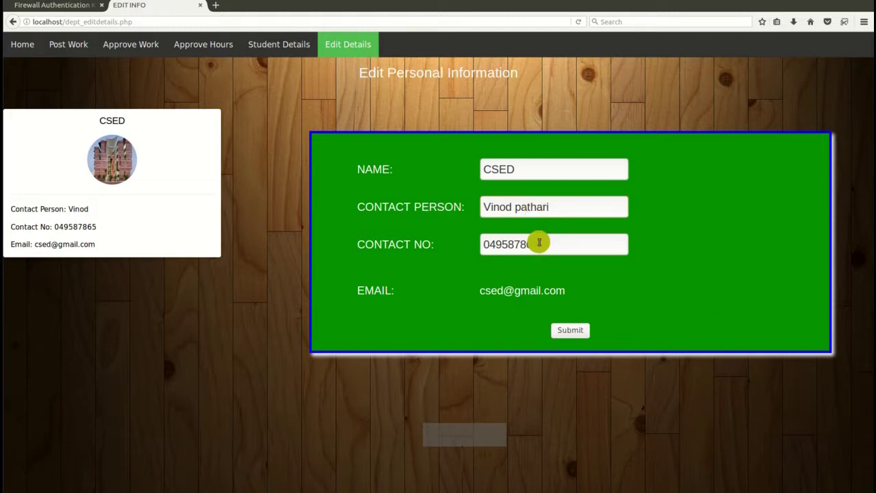
click(539, 243)
click(581, 330)
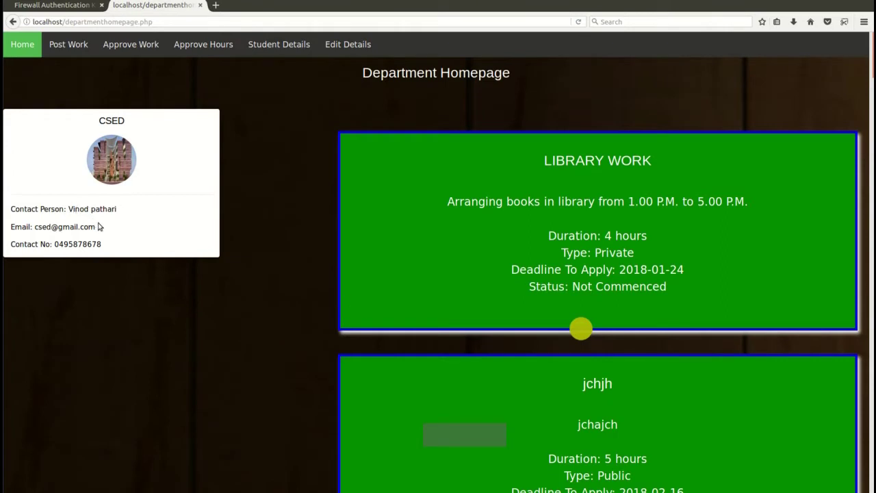
drag(70, 211, 121, 219)
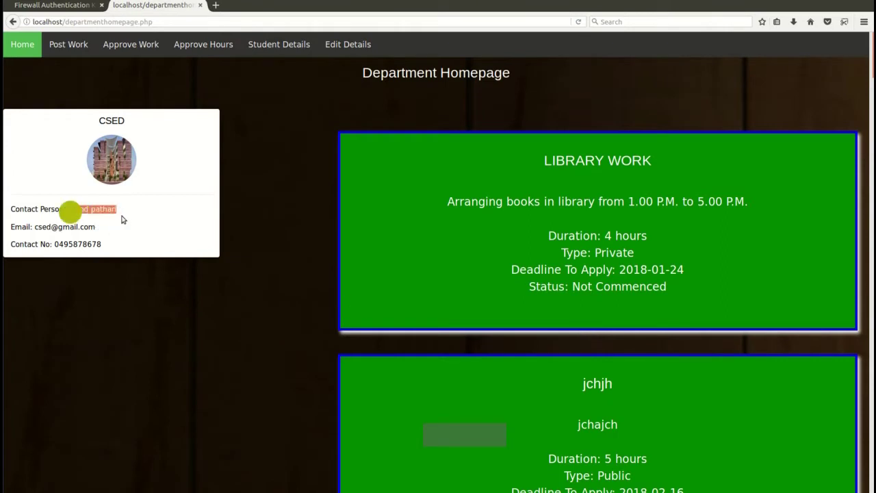
click(121, 219)
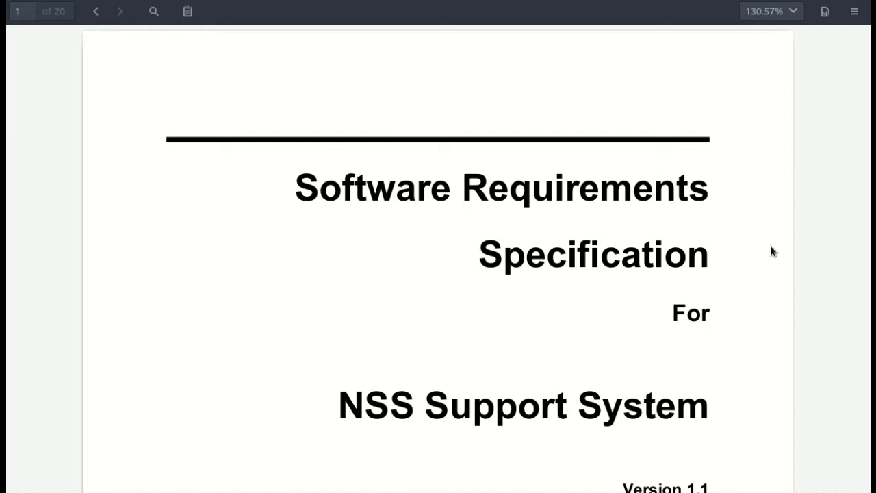
- Scroll the SRS down to page 17, then back up to 4.2.5 Modify Works on page 16
scroll(770, 251, down, 5)
scroll(771, 251, down, 5)
scroll(770, 251, down, 7)
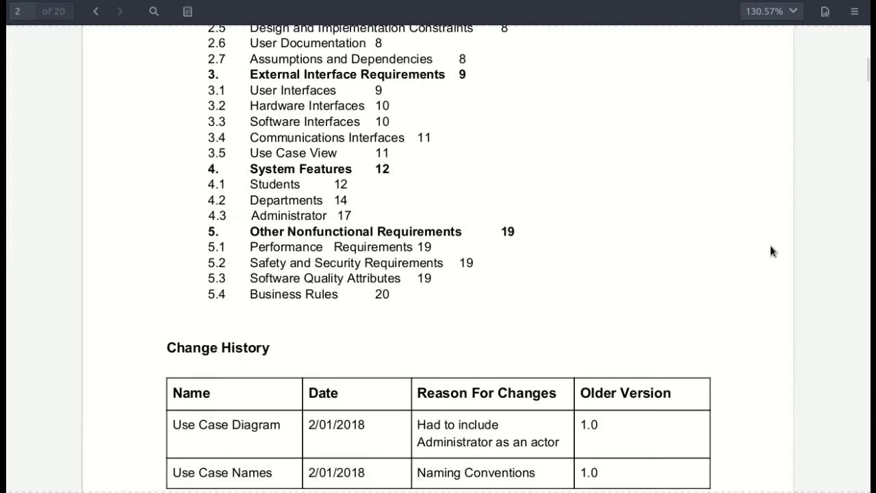
scroll(770, 251, down, 5)
scroll(771, 252, down, 3)
scroll(771, 251, down, 3)
scroll(770, 252, down, 2)
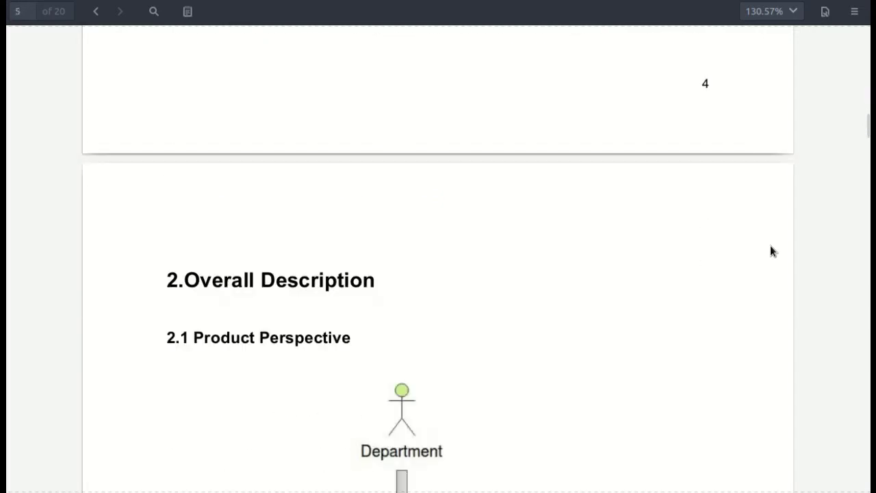
scroll(770, 251, down, 4)
scroll(770, 251, down, 3)
scroll(771, 251, down, 3)
scroll(770, 252, down, 1)
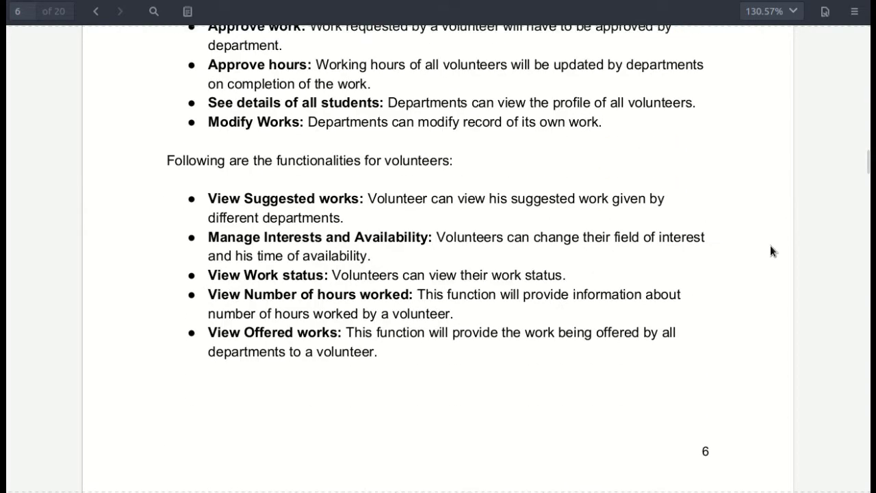
scroll(770, 251, down, 5)
scroll(770, 251, down, 5)
scroll(771, 251, down, 3)
scroll(770, 251, down, 4)
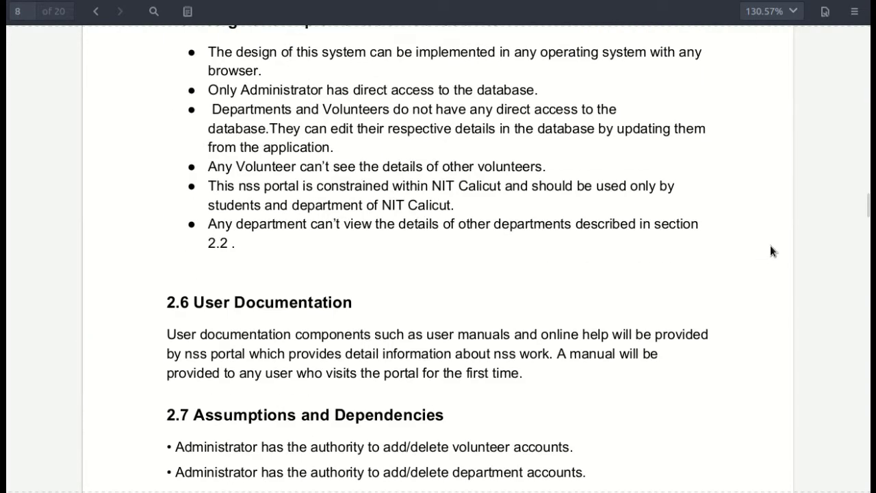
scroll(770, 251, down, 5)
scroll(770, 251, down, 5)
scroll(771, 251, down, 5)
scroll(770, 251, down, 3)
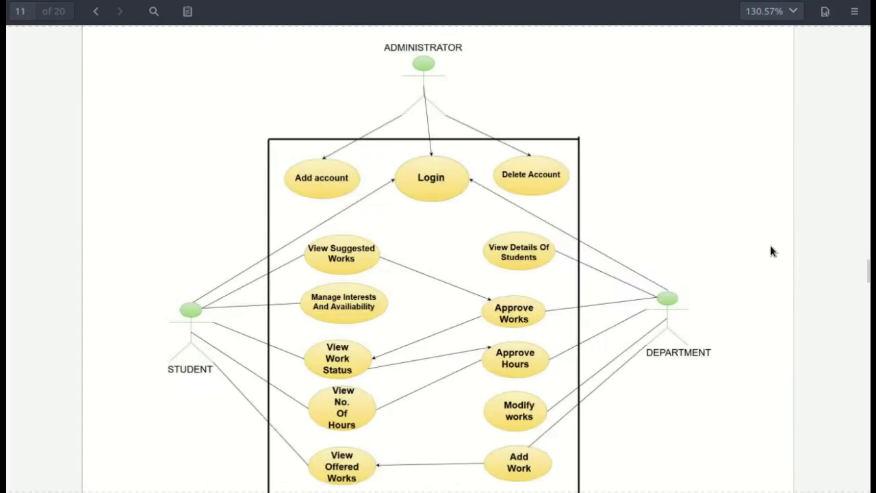
scroll(770, 251, down, 5)
scroll(771, 251, down, 5)
scroll(771, 251, down, 4)
scroll(770, 251, down, 3)
scroll(771, 252, down, 1)
scroll(771, 251, down, 5)
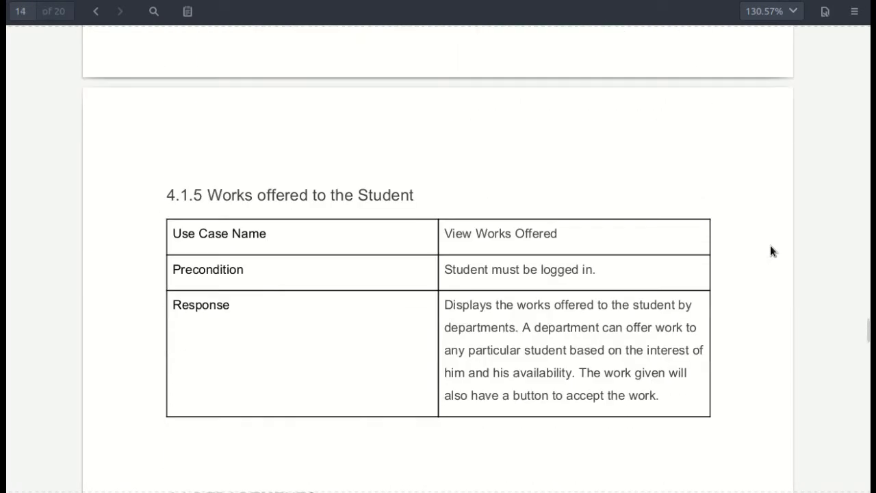
scroll(771, 252, down, 5)
scroll(771, 251, down, 4)
scroll(771, 251, down, 5)
scroll(771, 251, down, 5)
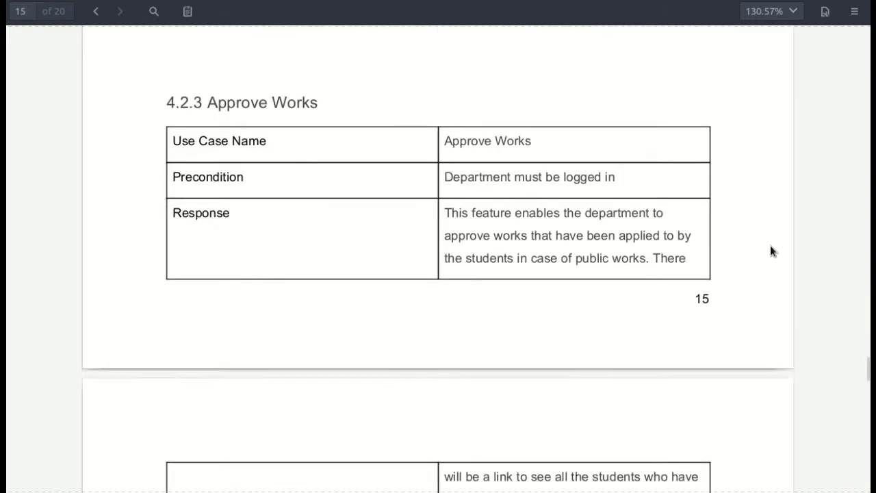
scroll(771, 251, down, 5)
scroll(771, 251, down, 5)
scroll(770, 251, down, 5)
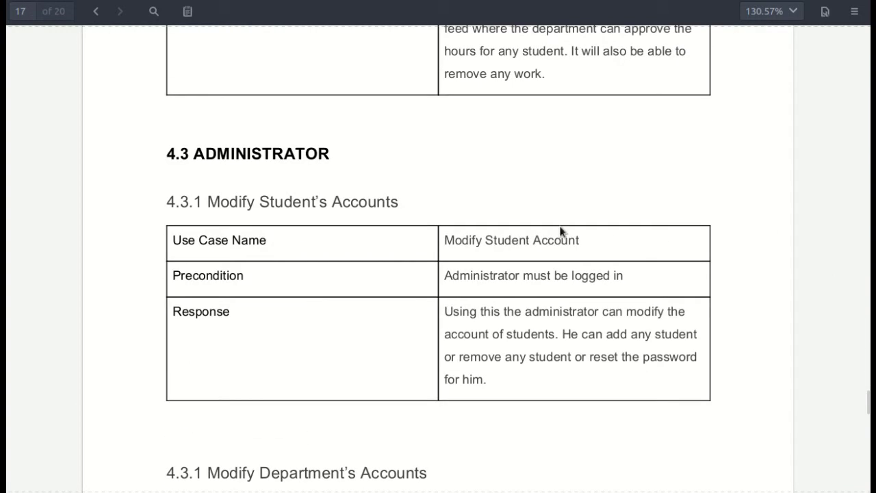
scroll(443, 202, down, 3)
scroll(439, 206, down, 1)
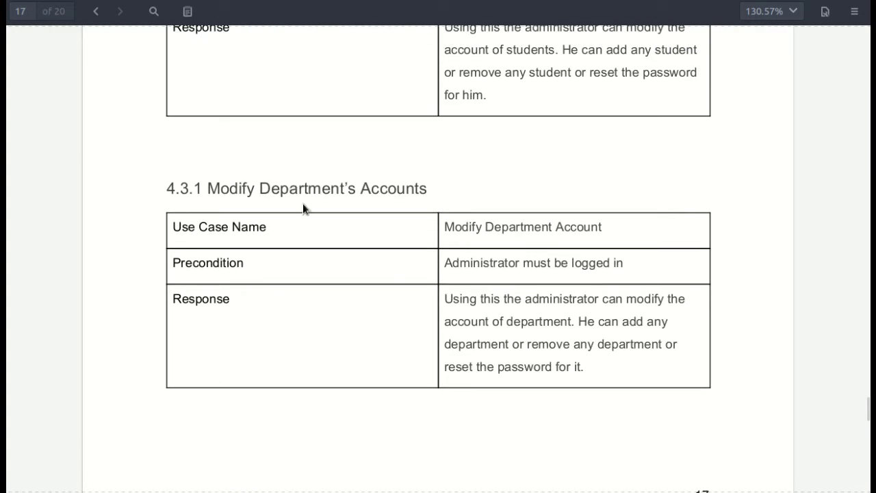
scroll(302, 203, up, 5)
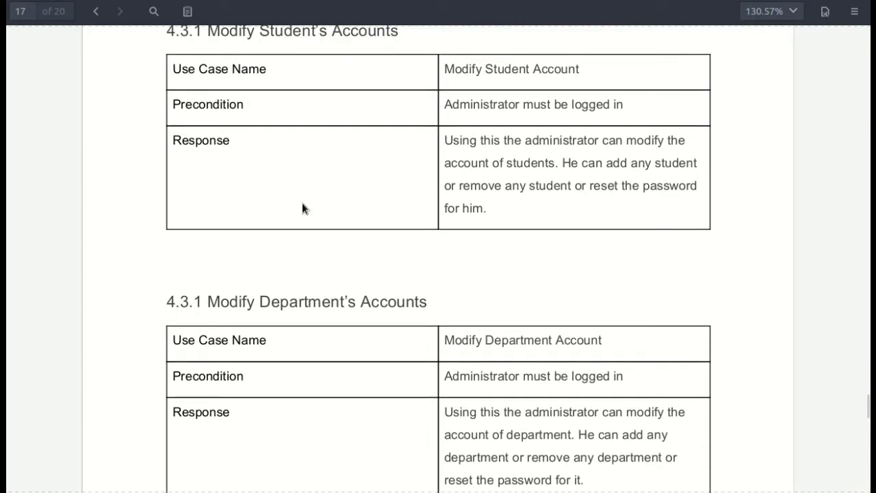
scroll(302, 202, up, 5)
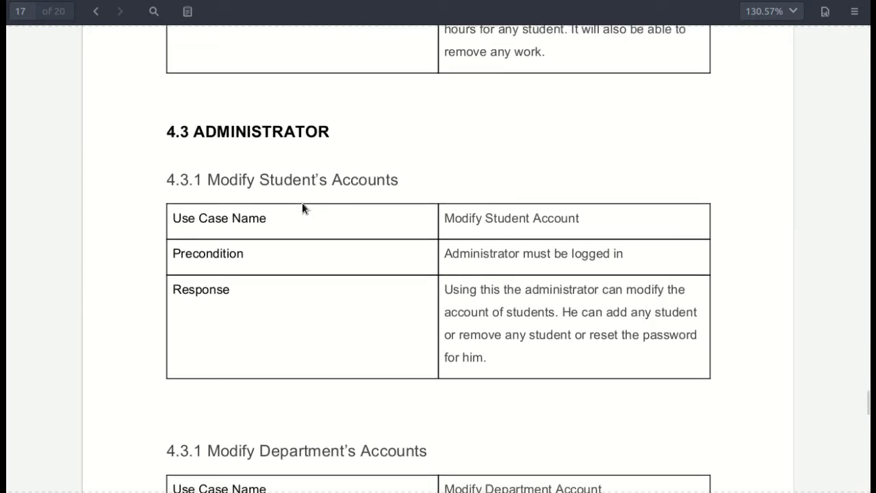
scroll(302, 202, up, 4)
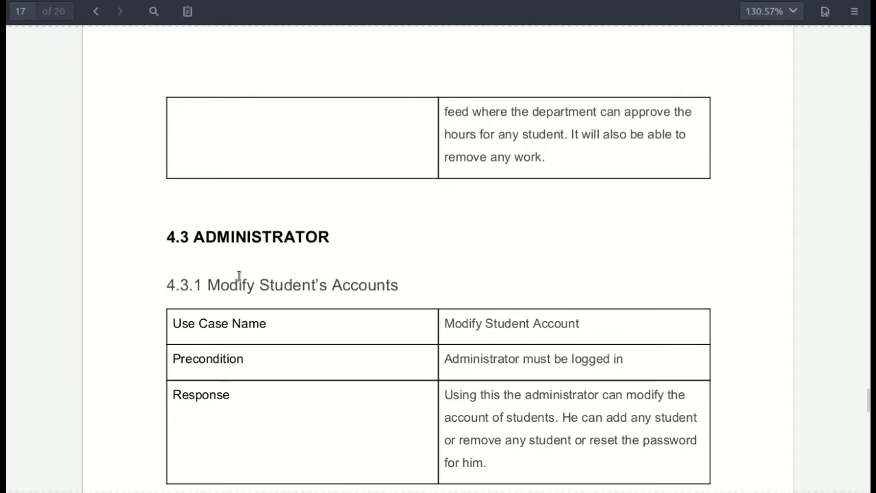
scroll(295, 265, up, 8)
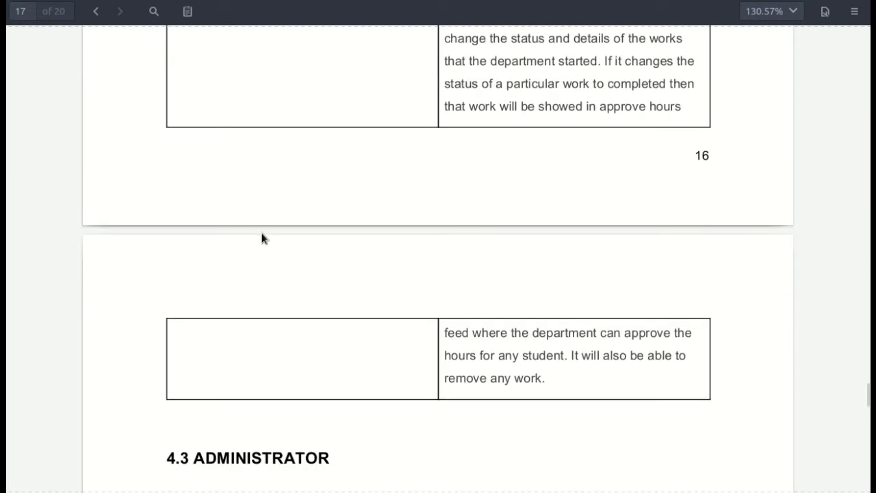
scroll(262, 238, up, 5)
- Select the Modify Works sentence stating completed works will show in approve hours
scroll(262, 238, up, 3)
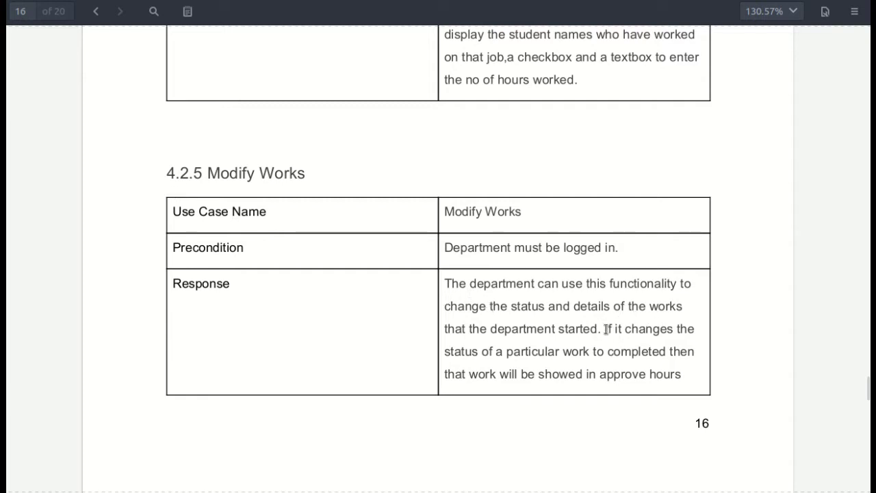
drag(604, 329, 643, 351)
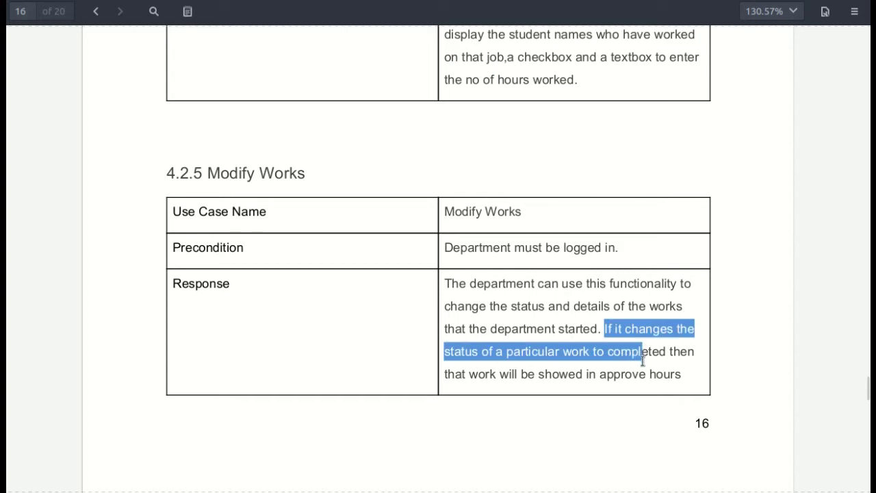
drag(642, 359, 645, 364)
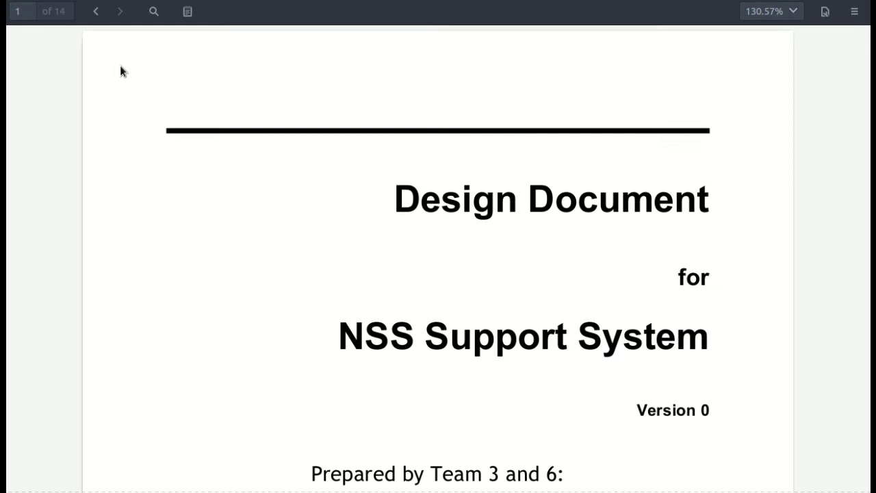
- Scroll the design document to the page 5 Implementation Model class diagram, dismissing a context menu
scroll(205, 135, down, 5)
scroll(205, 135, down, 10)
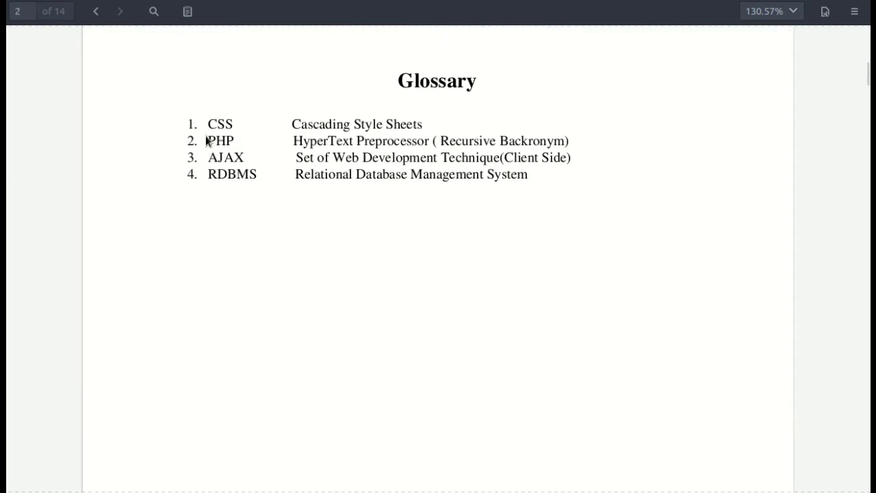
scroll(205, 134, down, 5)
scroll(206, 136, down, 5)
scroll(206, 136, down, 2)
scroll(206, 136, down, 5)
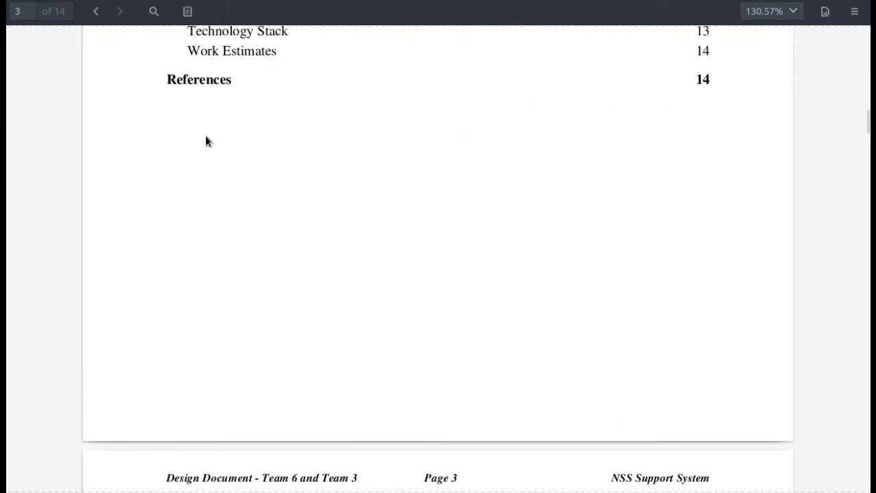
scroll(206, 136, down, 5)
scroll(206, 141, down, 5)
scroll(206, 141, down, 3)
scroll(206, 140, down, 4)
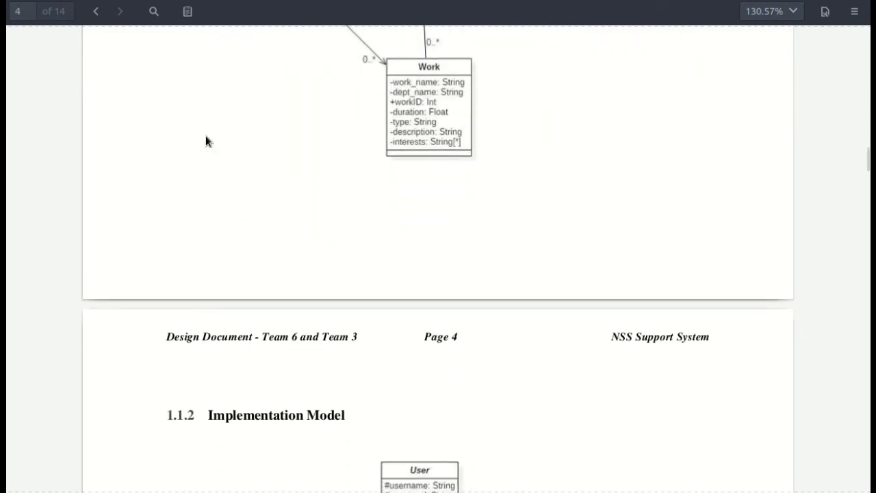
scroll(206, 140, down, 5)
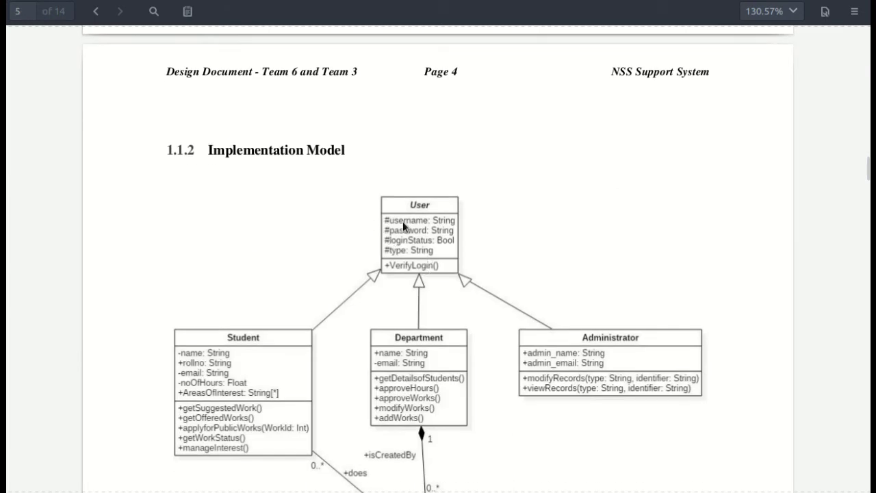
right_click(394, 225)
click(367, 231)
- Scroll past the sequence and activity diagrams to the page 13 ER diagram with Student, Work and Department tables
scroll(394, 386, down, 5)
scroll(399, 402, down, 7)
scroll(399, 402, down, 10)
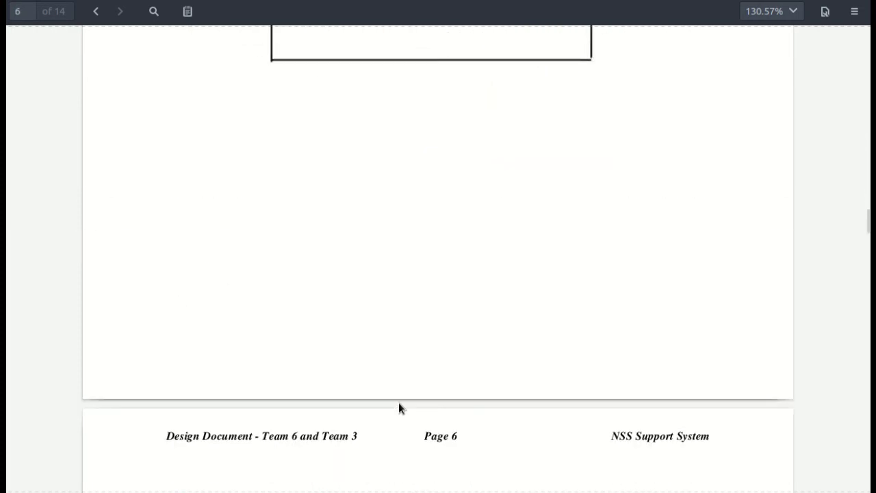
scroll(400, 403, down, 10)
scroll(400, 403, down, 10)
scroll(399, 403, down, 10)
scroll(399, 403, down, 10)
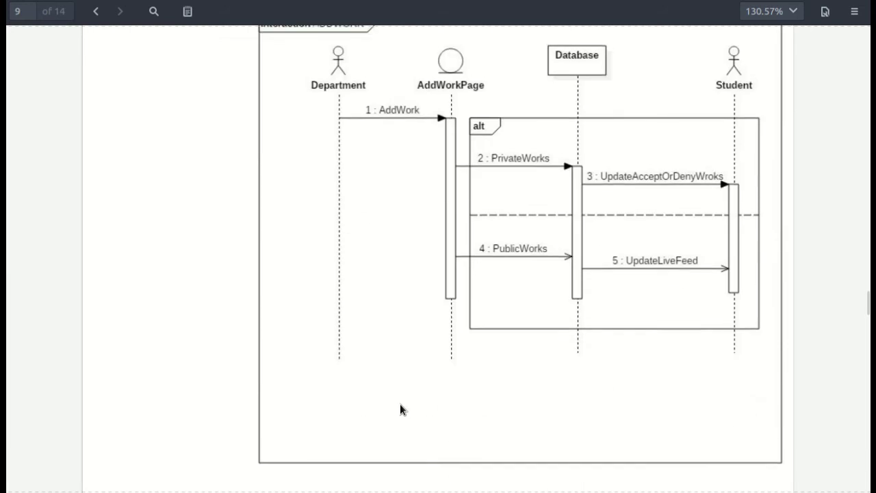
scroll(400, 403, down, 10)
scroll(400, 409, down, 10)
scroll(399, 409, down, 10)
scroll(399, 409, down, 10)
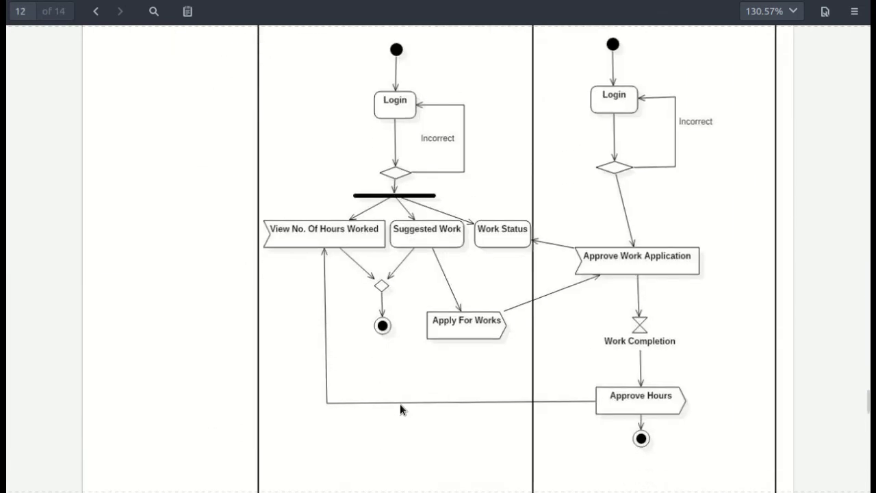
scroll(399, 409, down, 10)
scroll(399, 409, down, 10)
scroll(399, 409, down, 3)
scroll(399, 408, up, 4)
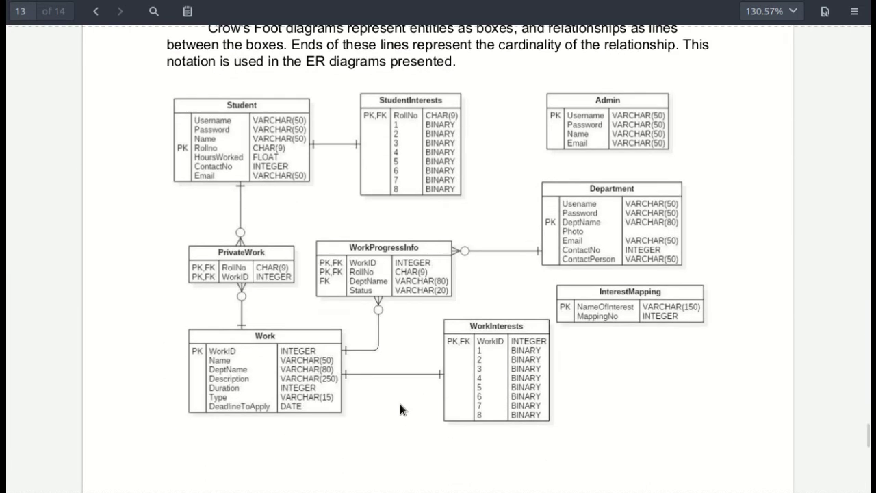